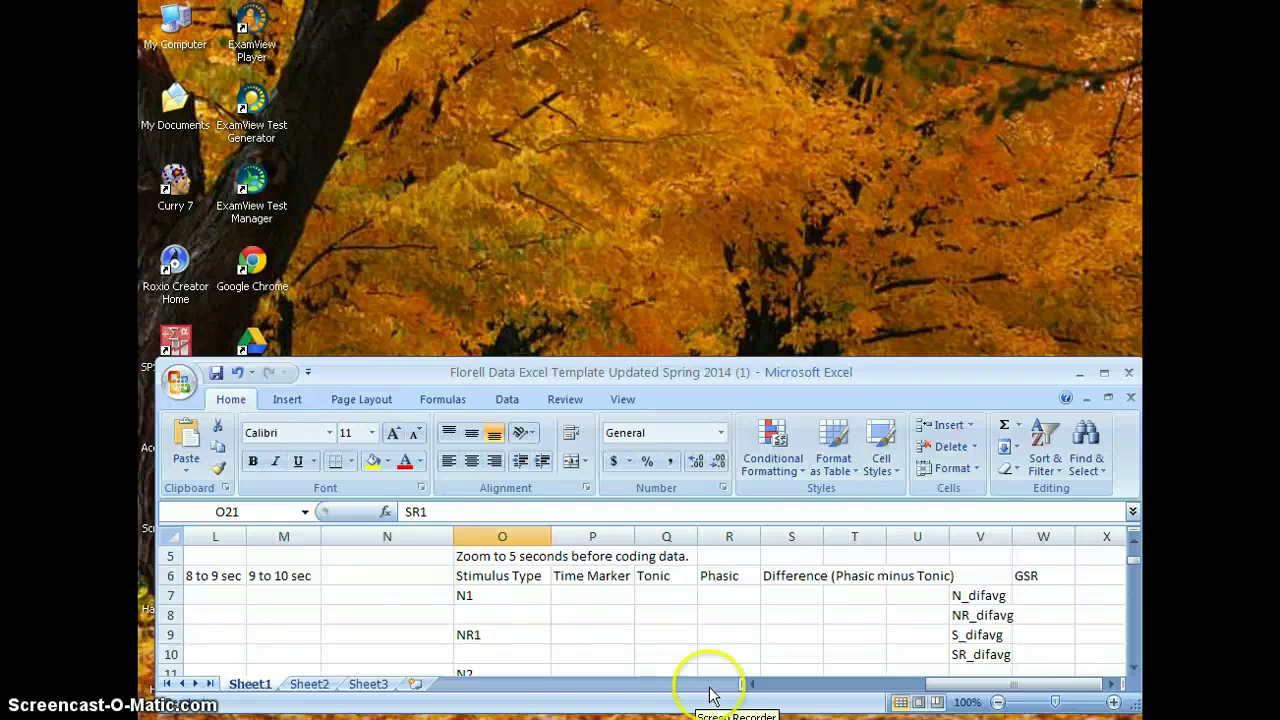
- Move the Excel template aside and launch AcqKnowledge from its desktop icon
mouse_move(704, 372)
mouse_down()
mouse_move(687, 381)
mouse_move(721, 355)
mouse_move(707, 380)
mouse_up()
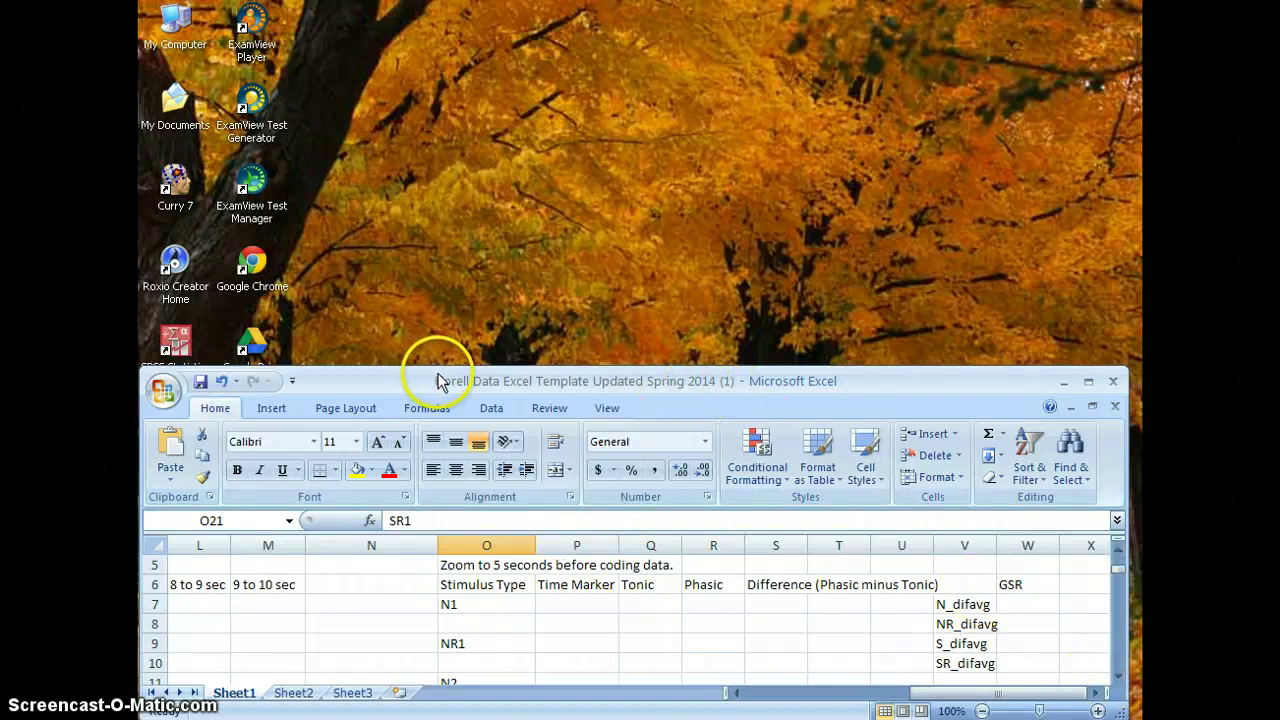
drag(437, 381, 531, 337)
double_click(175, 425)
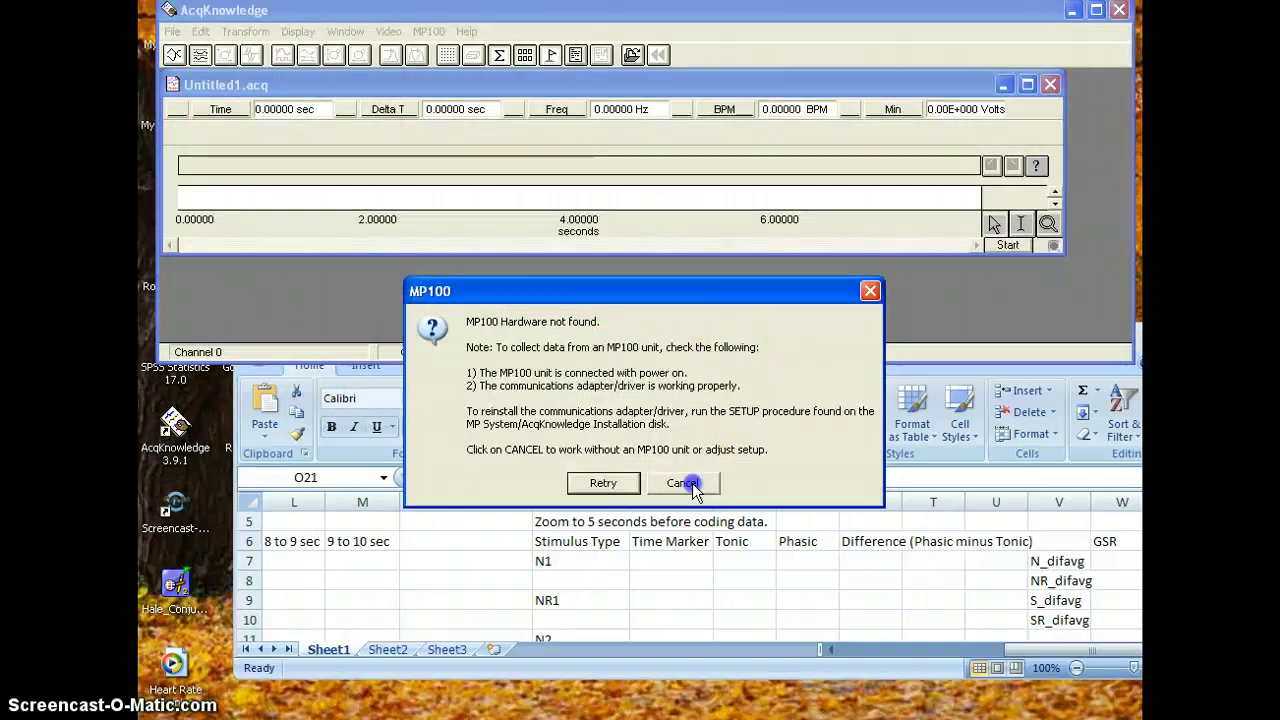
- Dismiss the MP100 hardware warning and browse File > Open to the FLORELL research data recordings
click(688, 481)
click(172, 31)
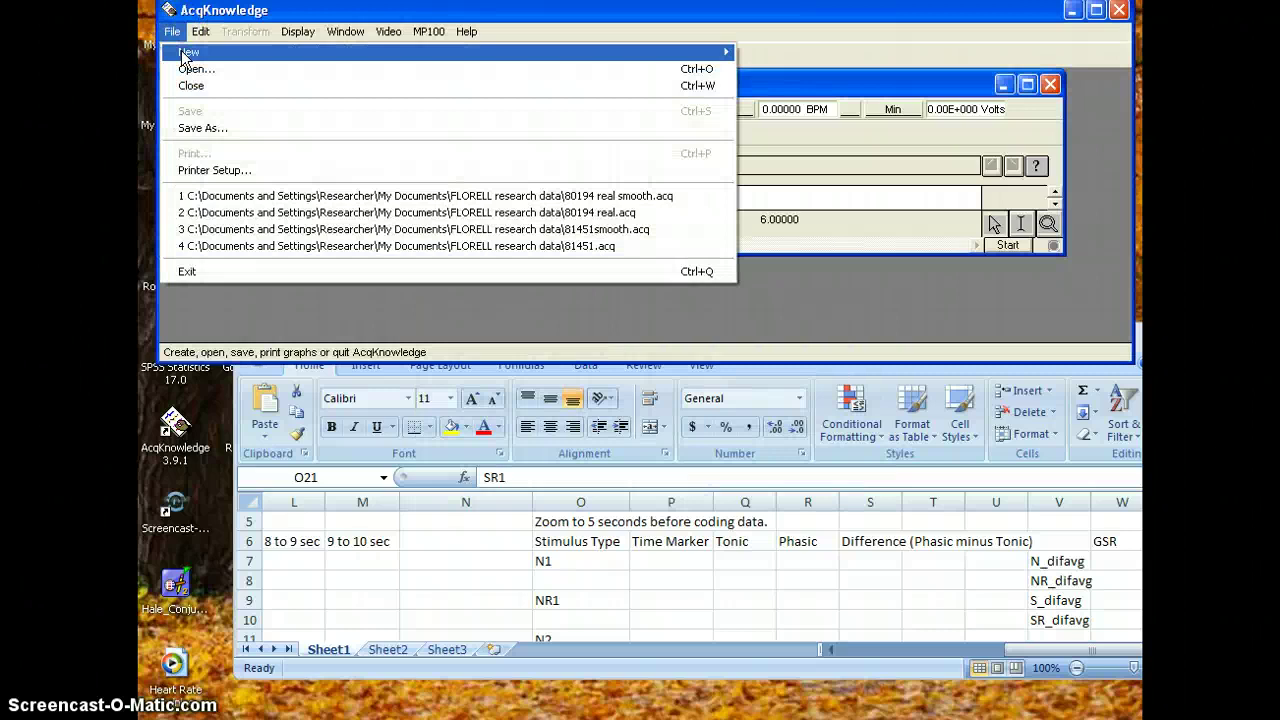
click(190, 70)
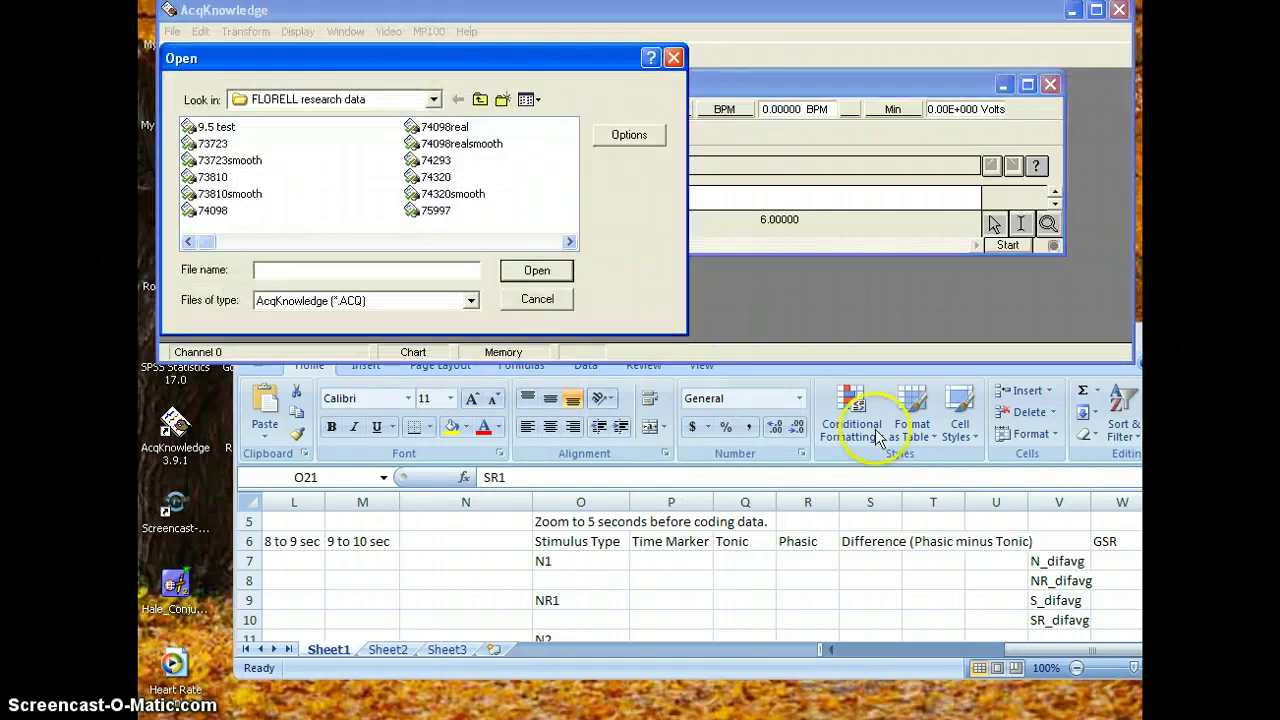
click(865, 388)
drag(865, 347, 775, 388)
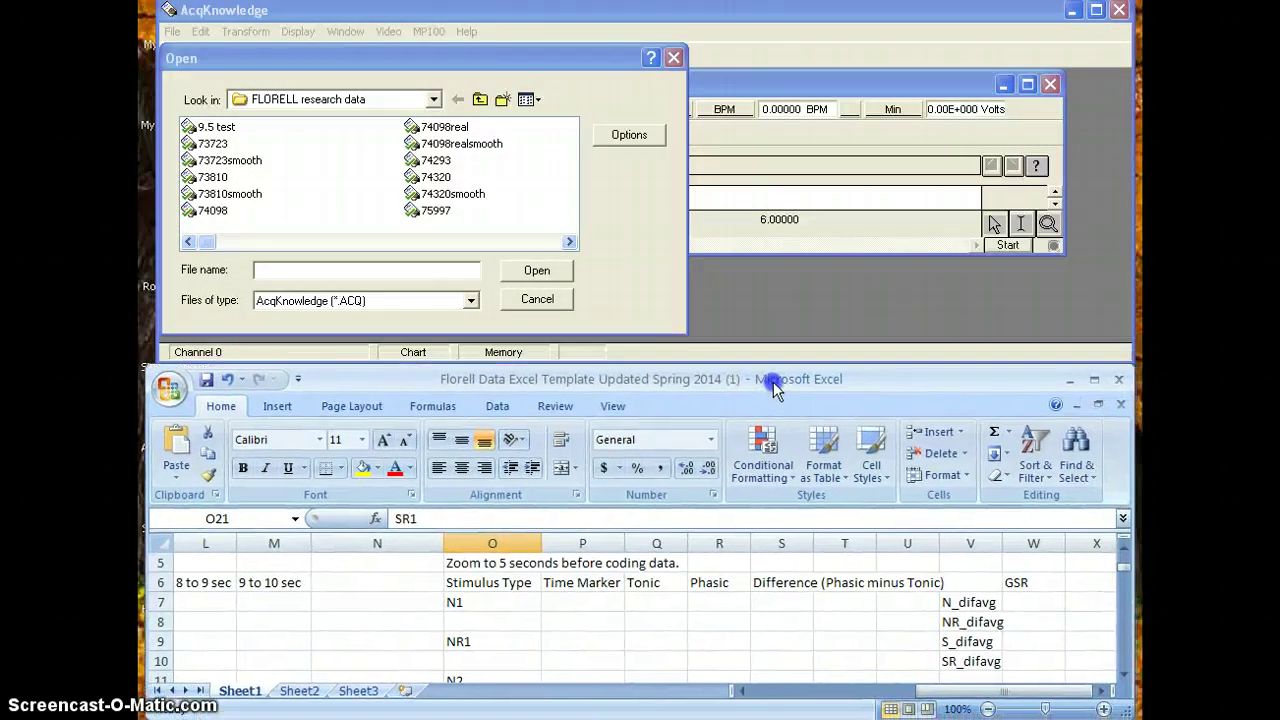
click(459, 384)
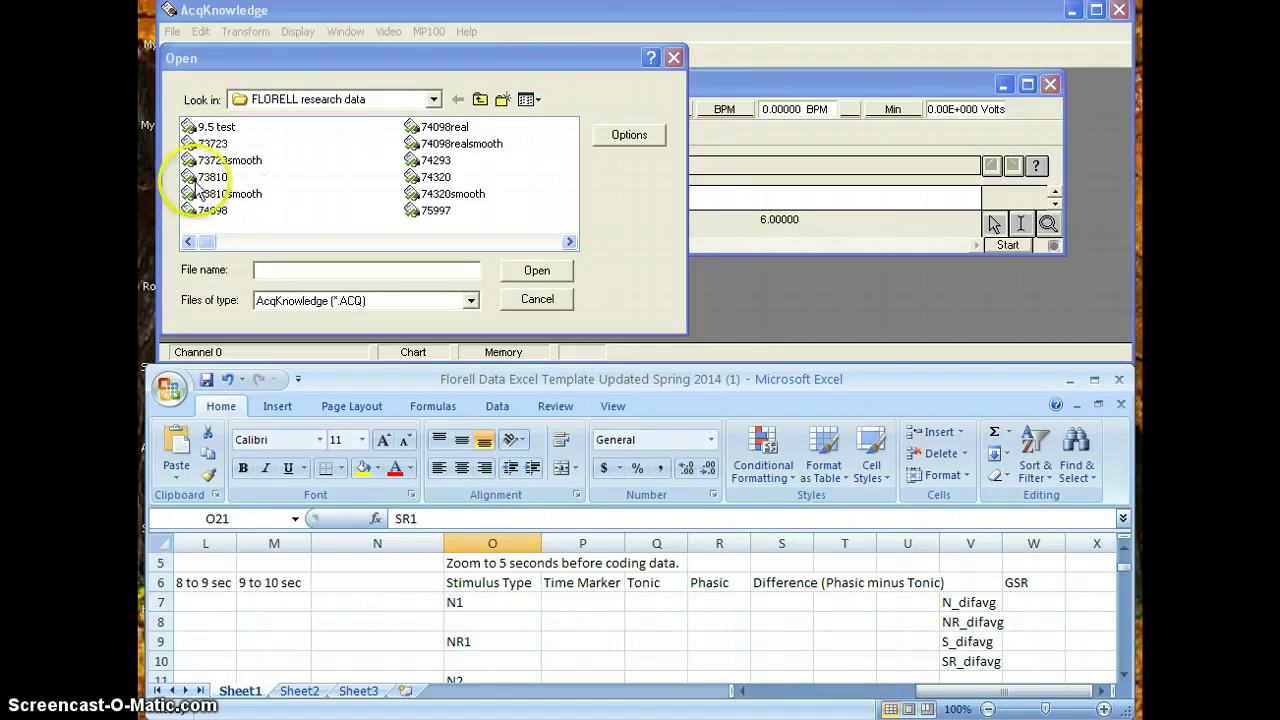
- Open the 73723smooth recording and mark a time point at 200.28 s with the I-beam tool
double_click(254, 167)
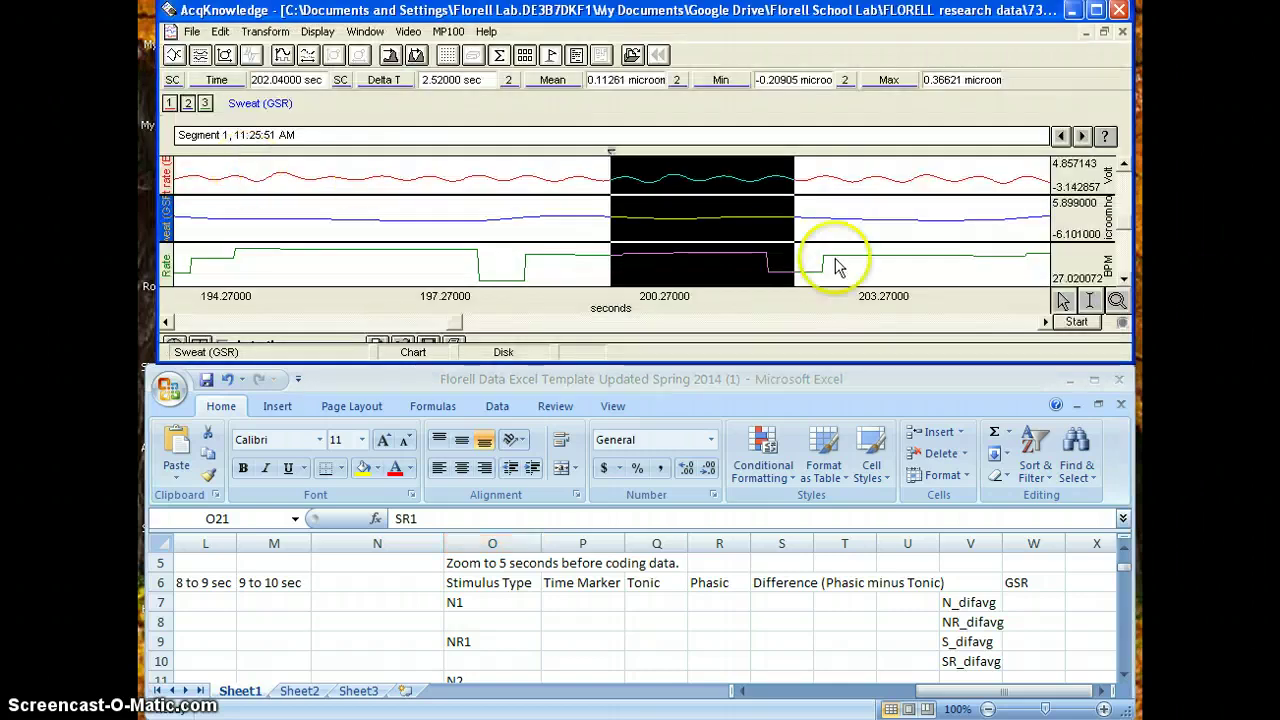
click(1090, 300)
click(666, 215)
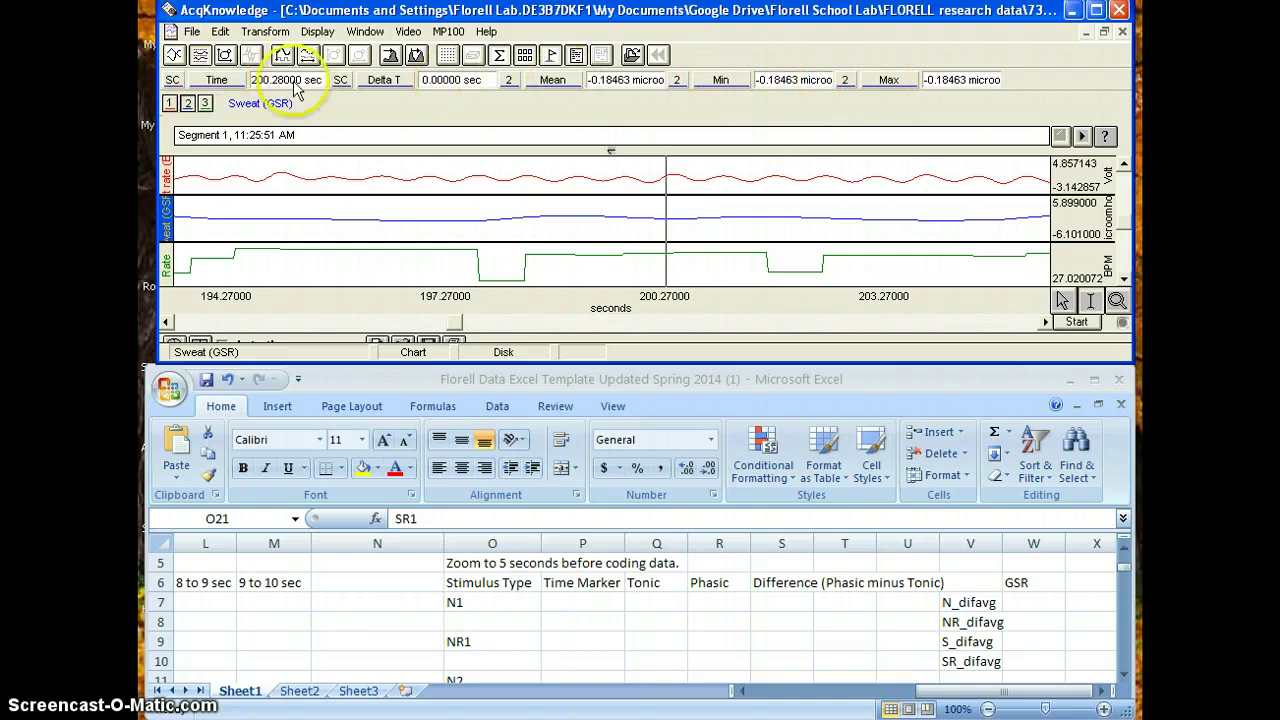
- Set the Mean and Min measurements to the Sweat (GSR) channel and scroll back to the start
click(677, 81)
click(697, 140)
click(844, 80)
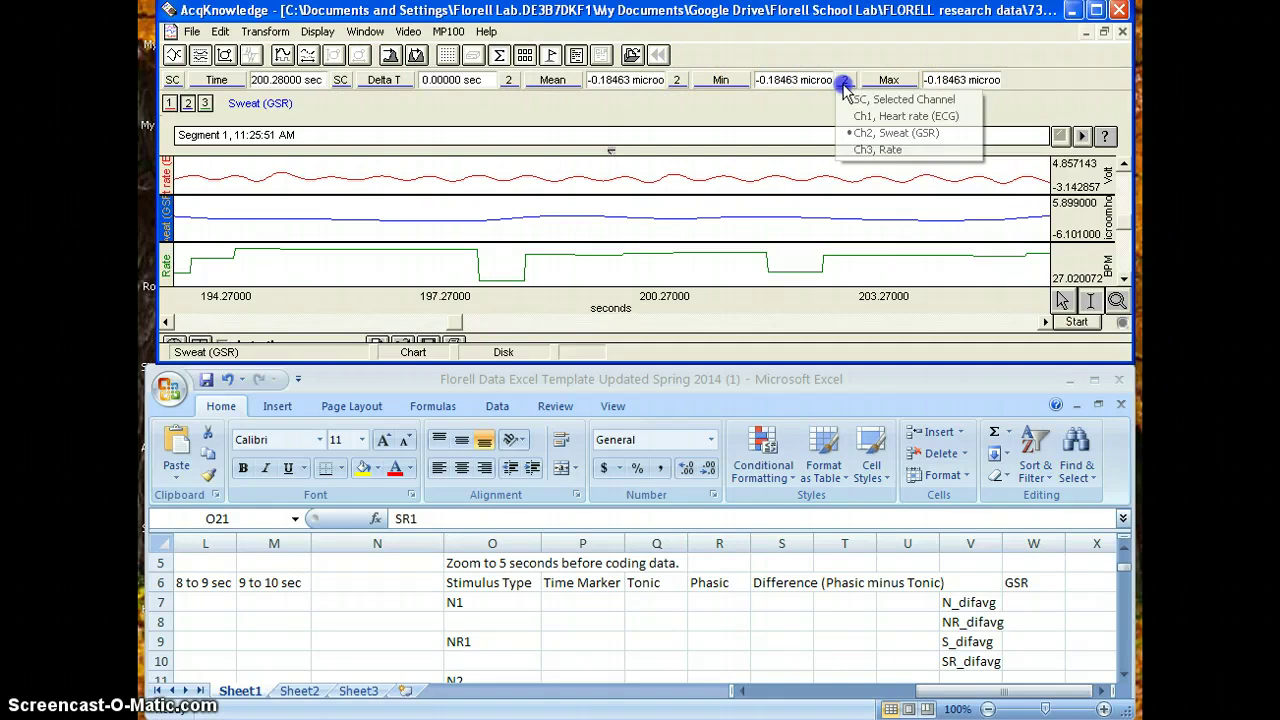
click(845, 132)
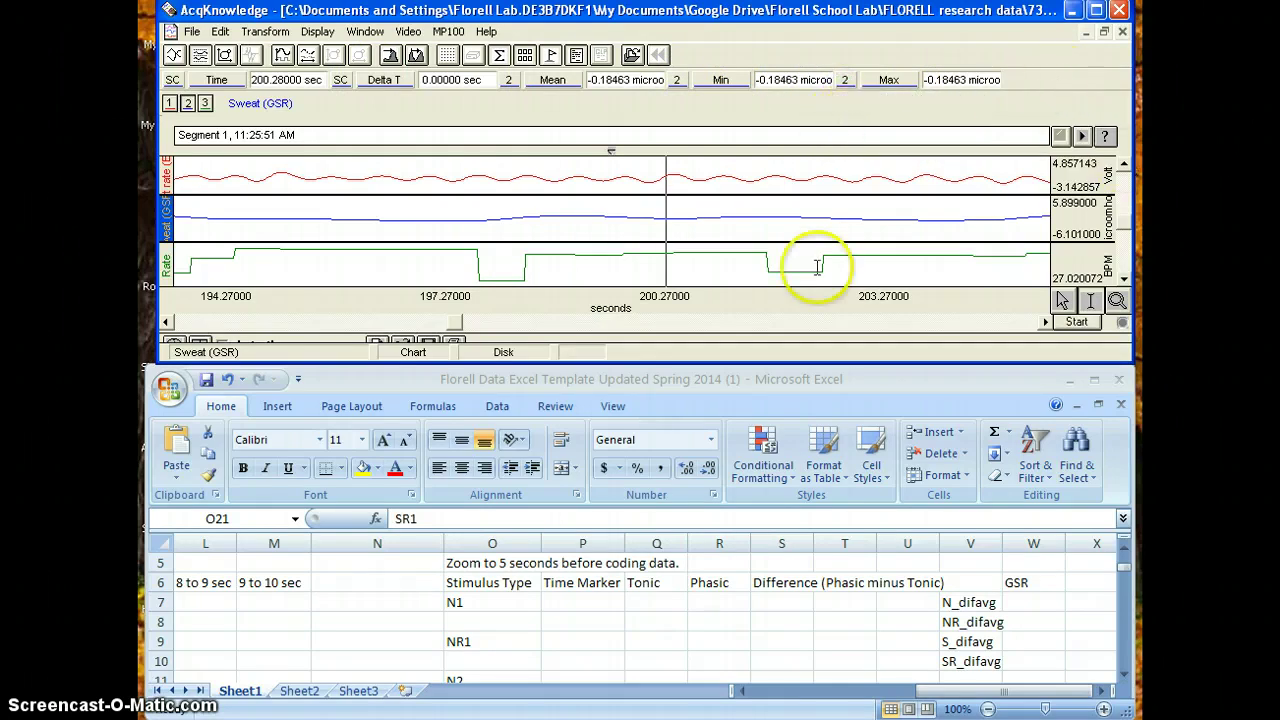
drag(455, 322, 170, 325)
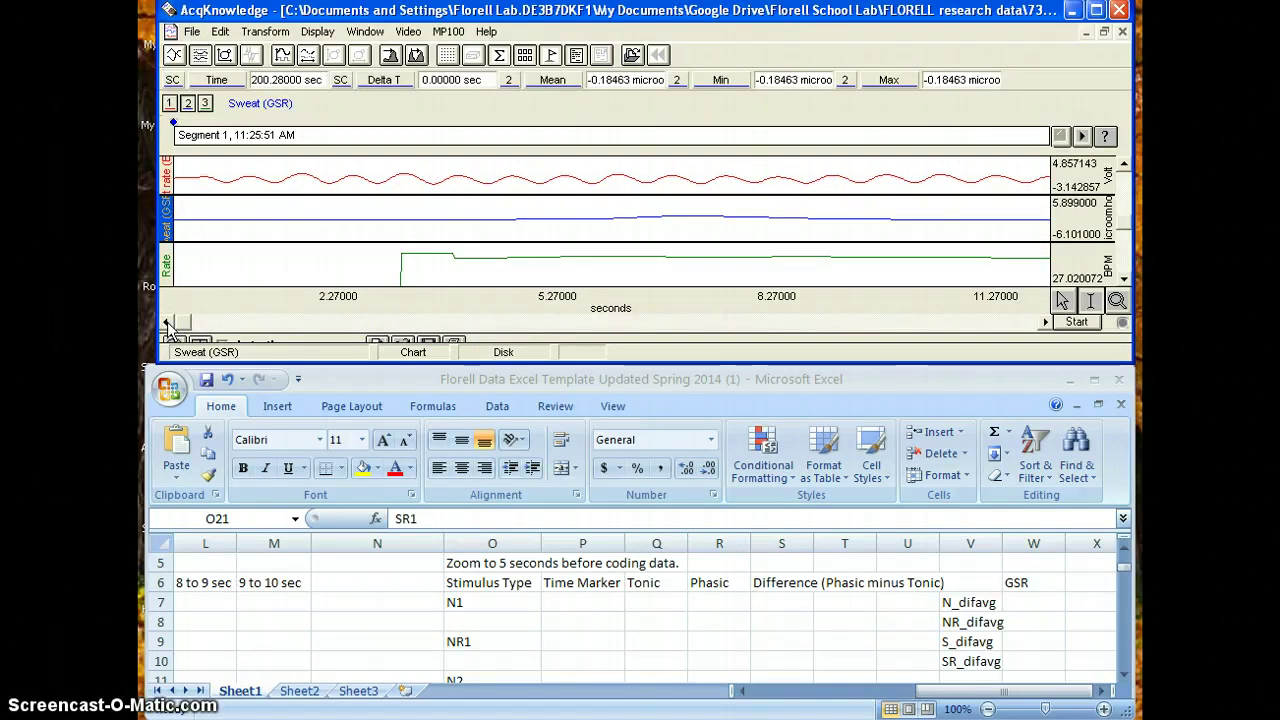
- Set the time axis to 5 seconds per division and mark the point at 3.62 s
click(610, 310)
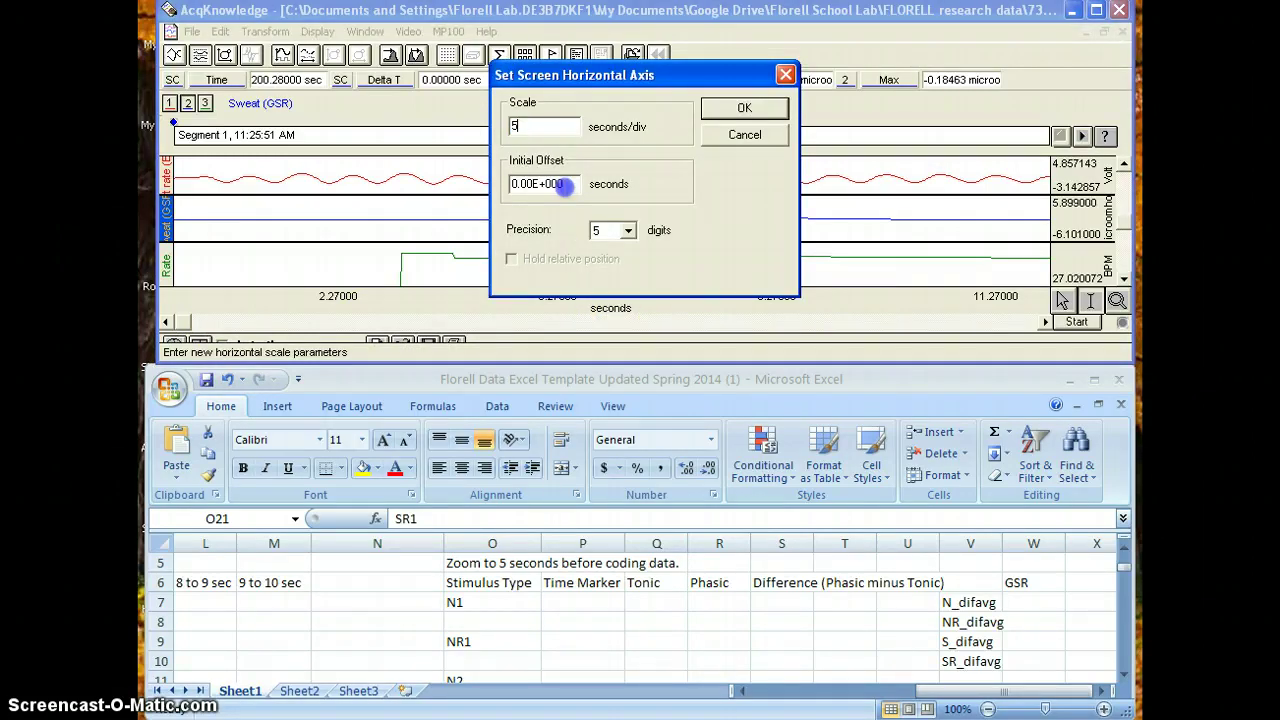
text(5)
click(746, 106)
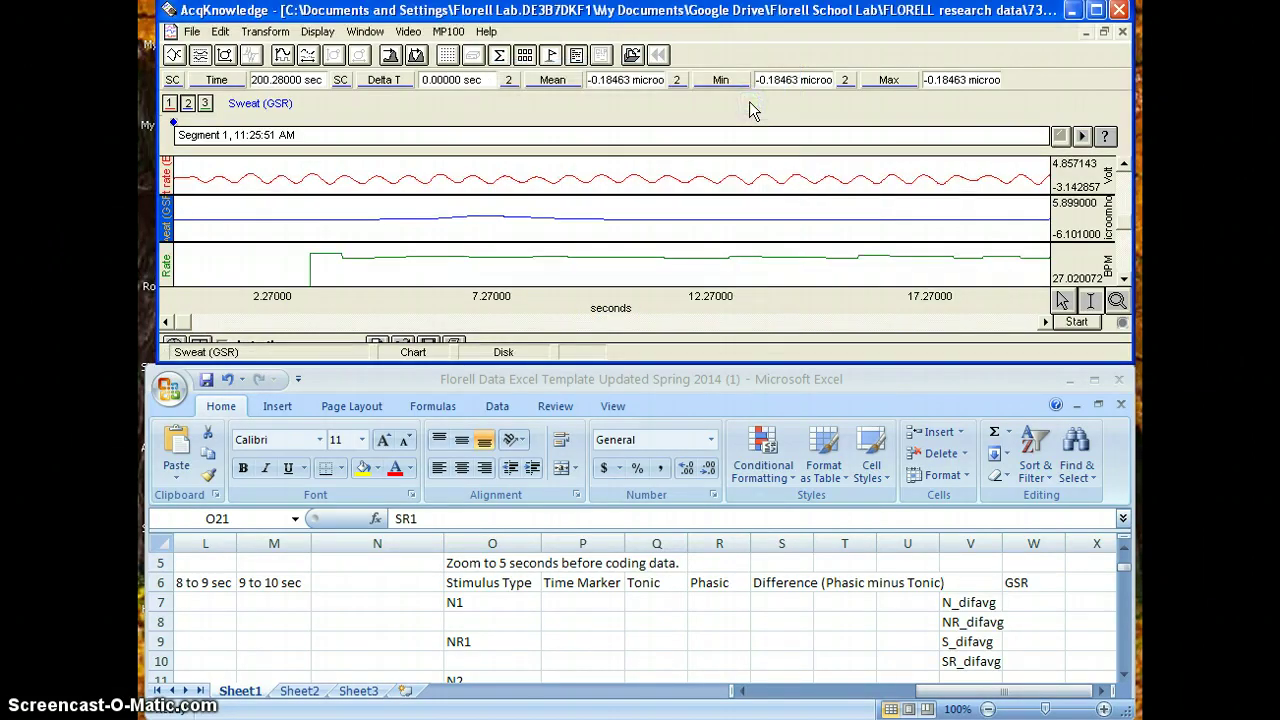
click(333, 235)
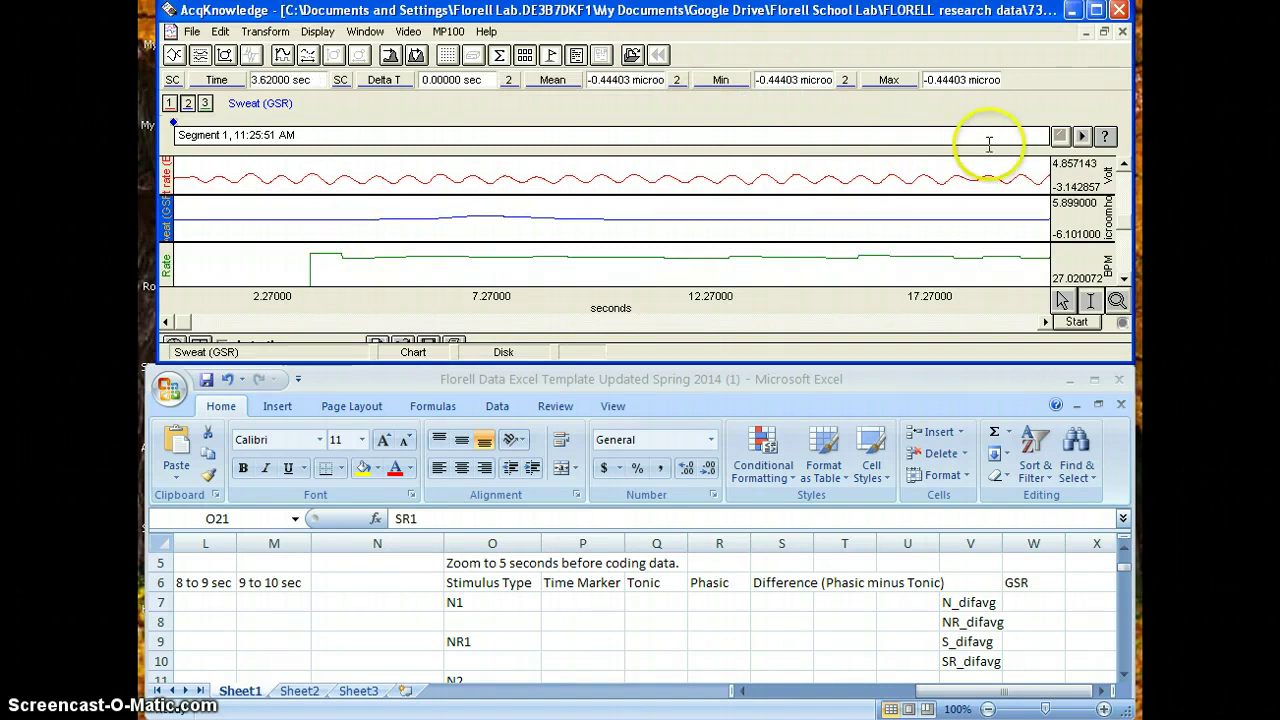
click(607, 241)
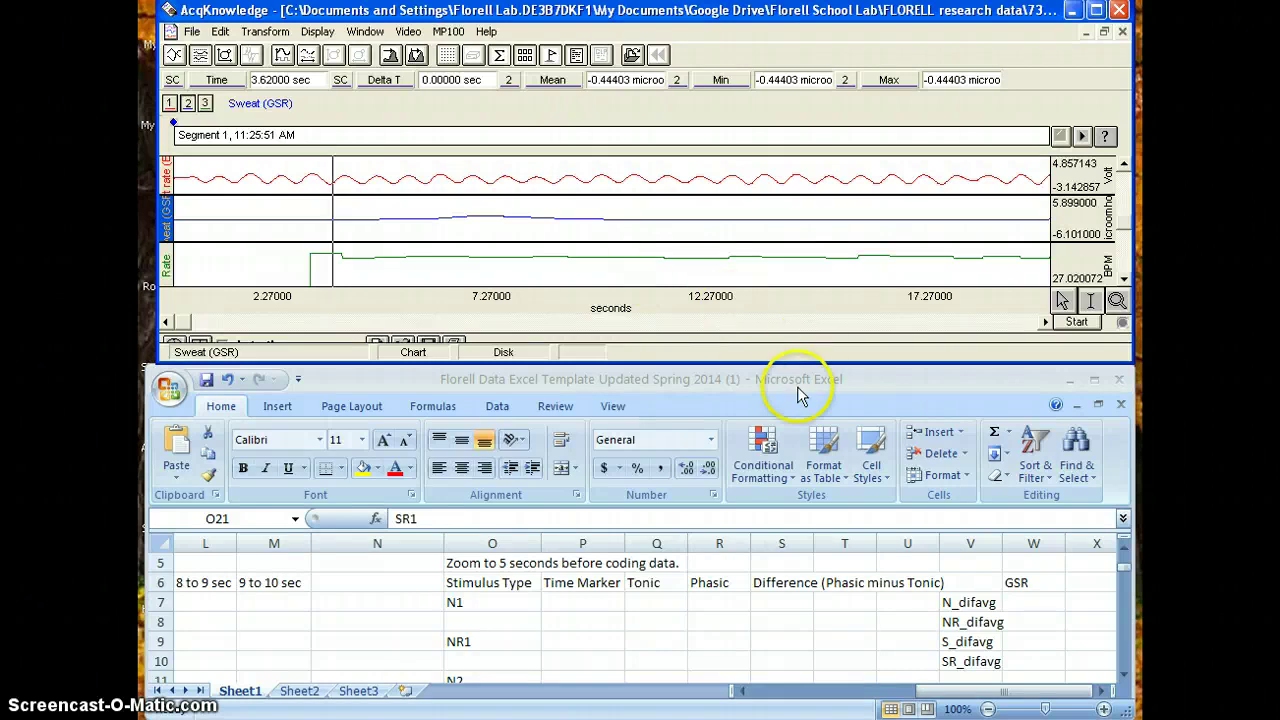
drag(800, 380, 789, 252)
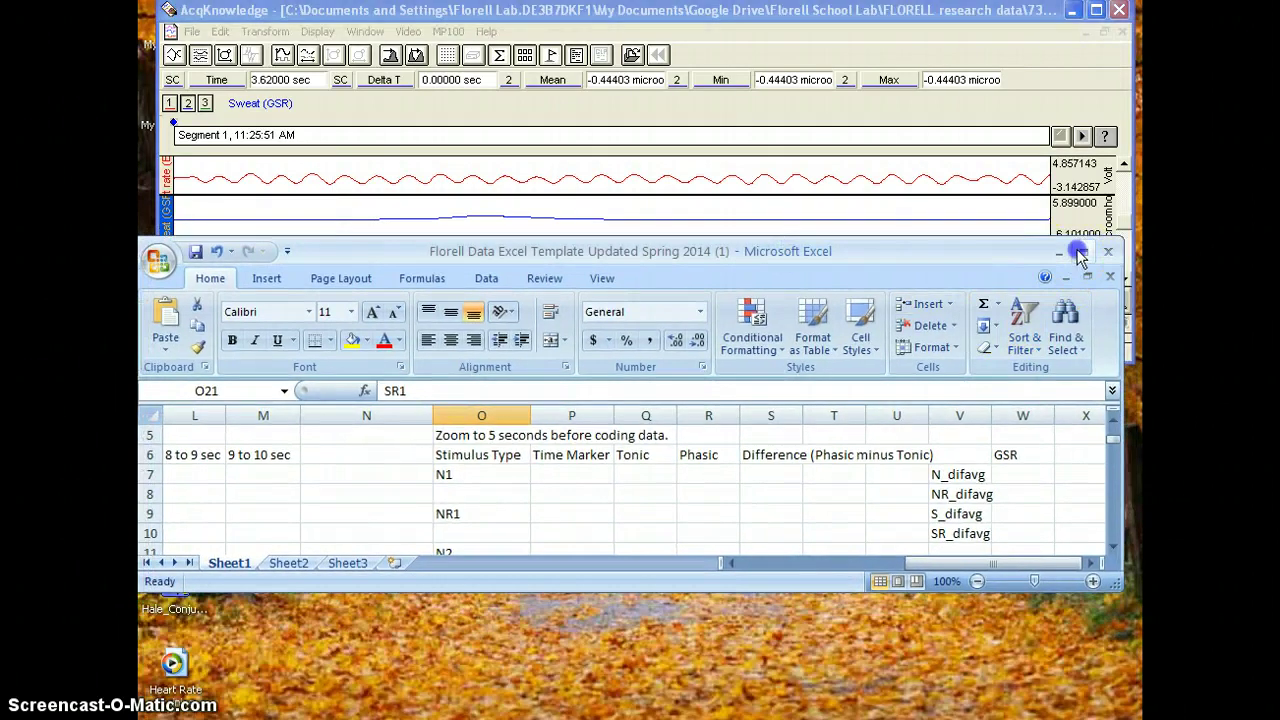
click(1081, 251)
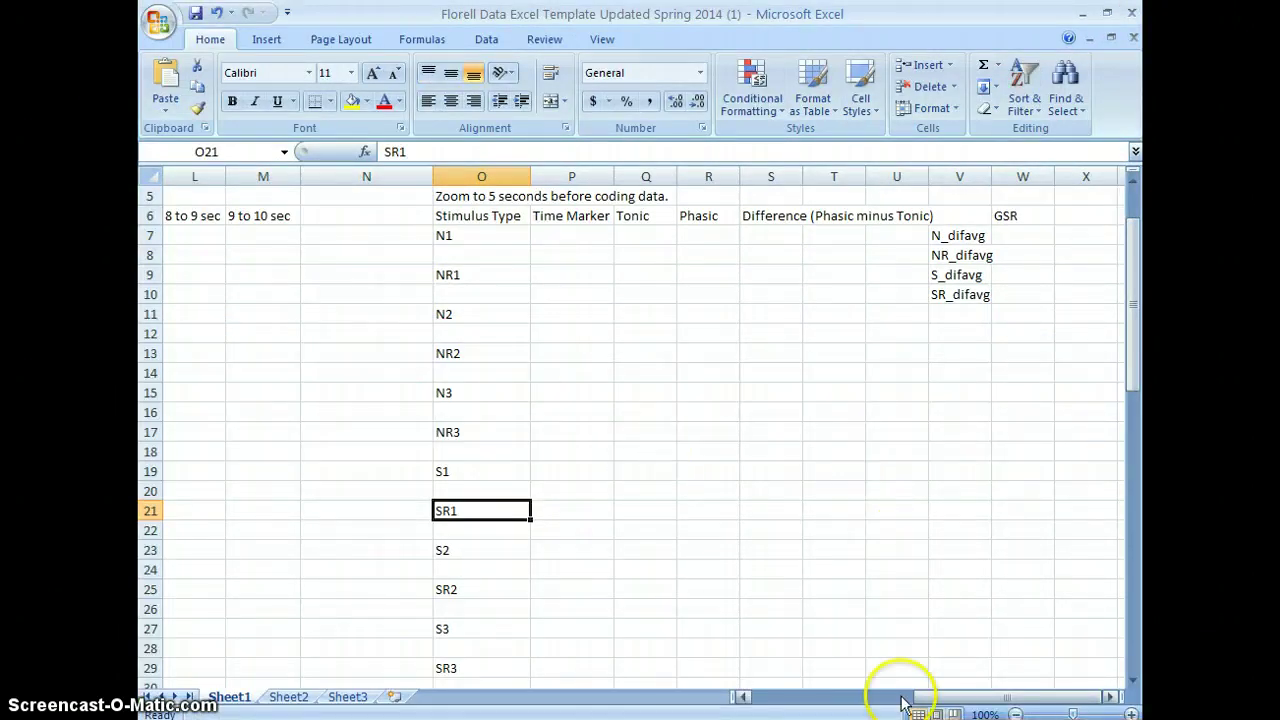
drag(910, 697, 738, 713)
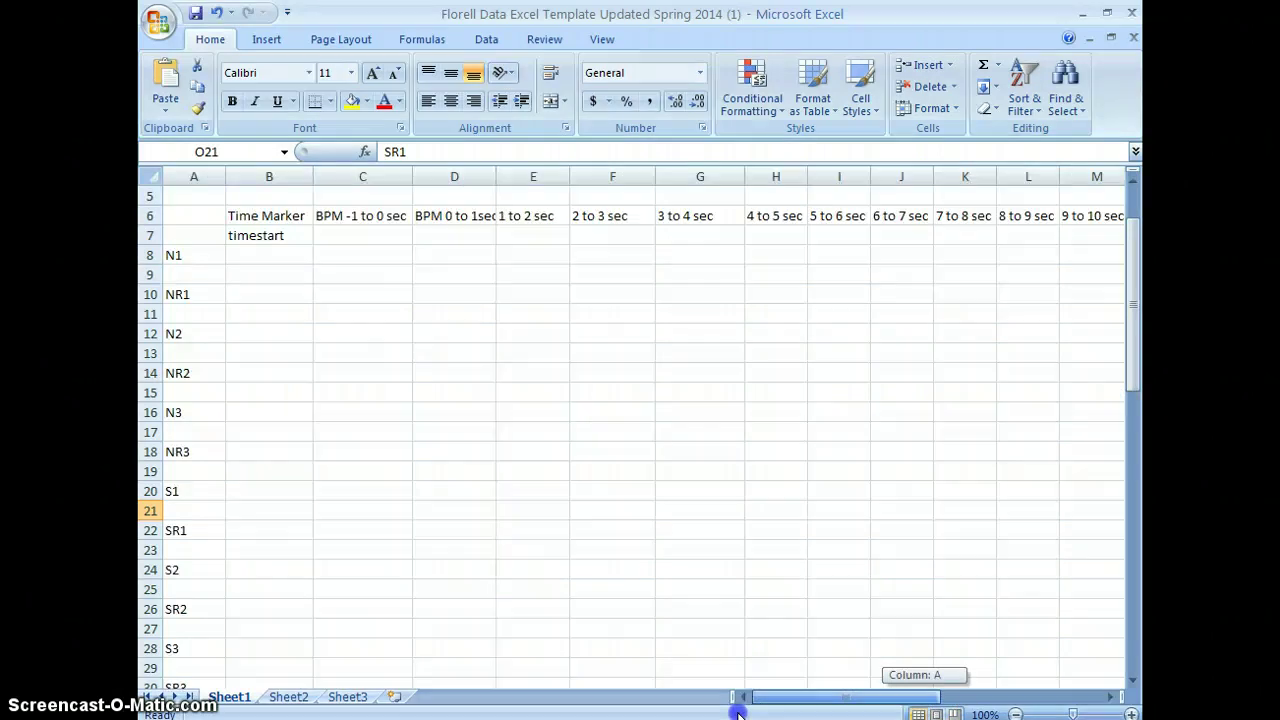
mouse_move(738, 713)
mouse_down()
mouse_move(757, 694)
mouse_move(915, 648)
mouse_move(509, 343)
mouse_move(890, 698)
mouse_move(914, 688)
mouse_move(762, 716)
mouse_up()
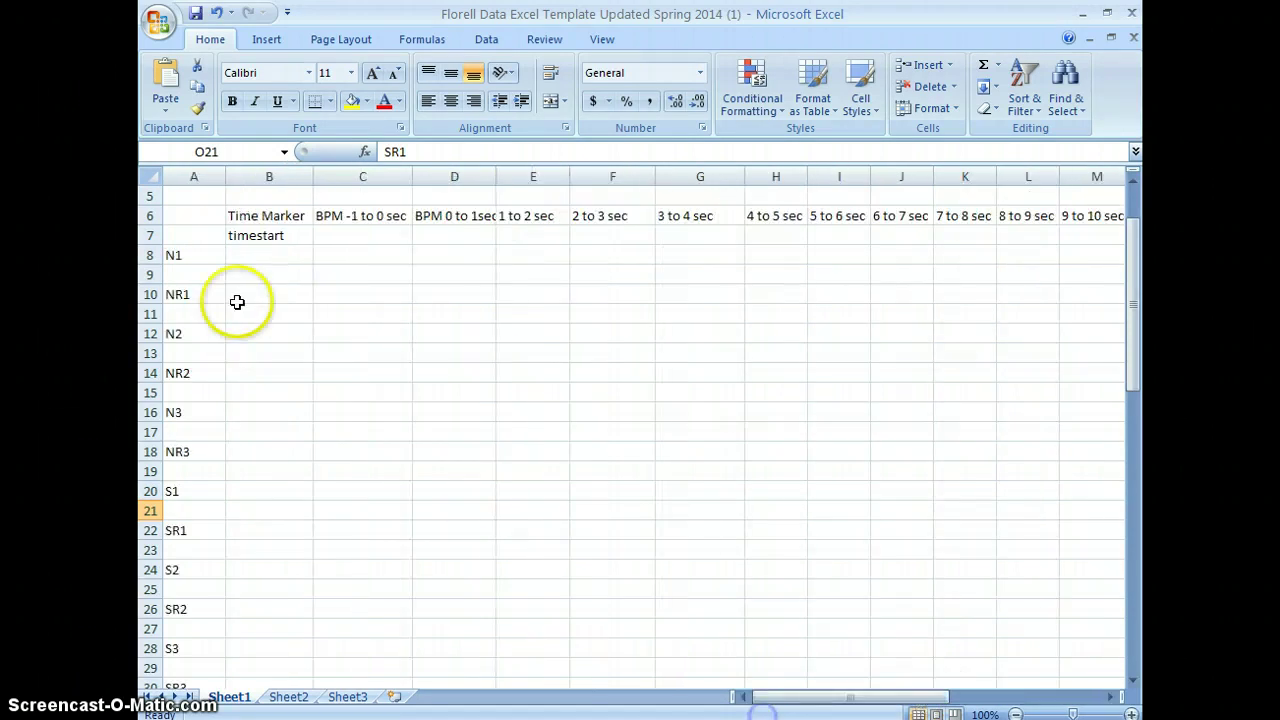
click(257, 257)
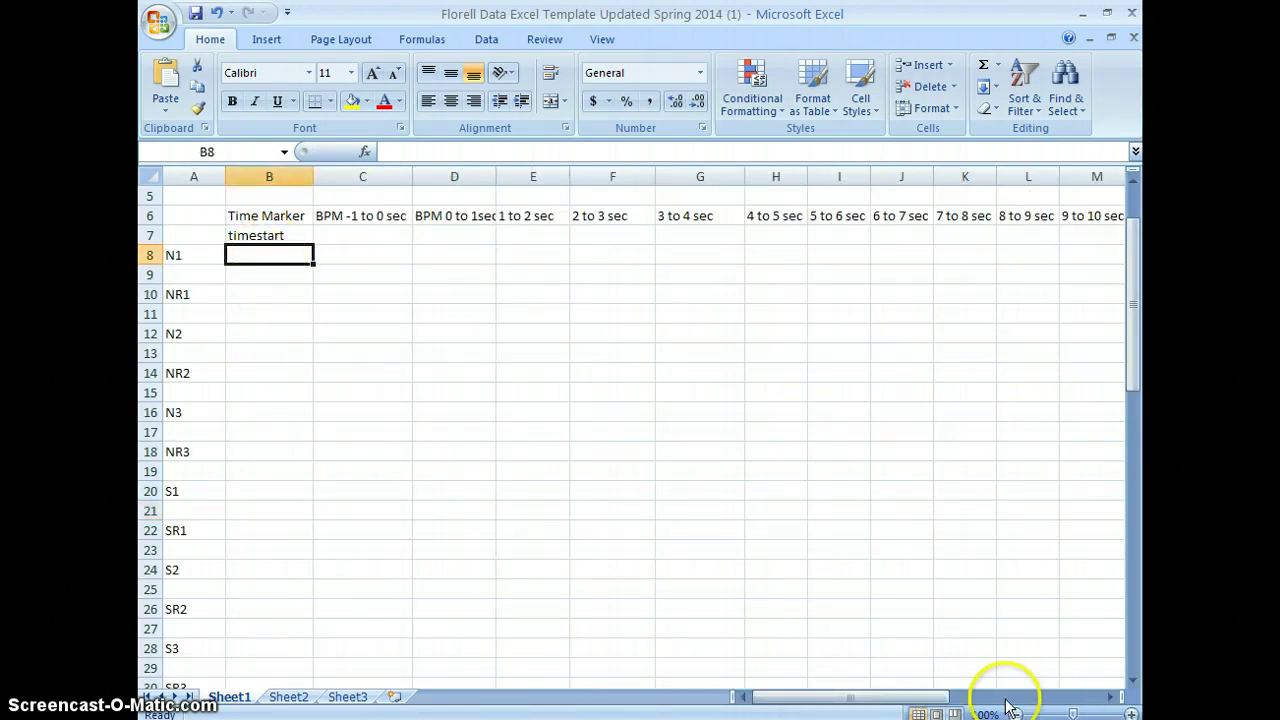
drag(862, 700, 1043, 686)
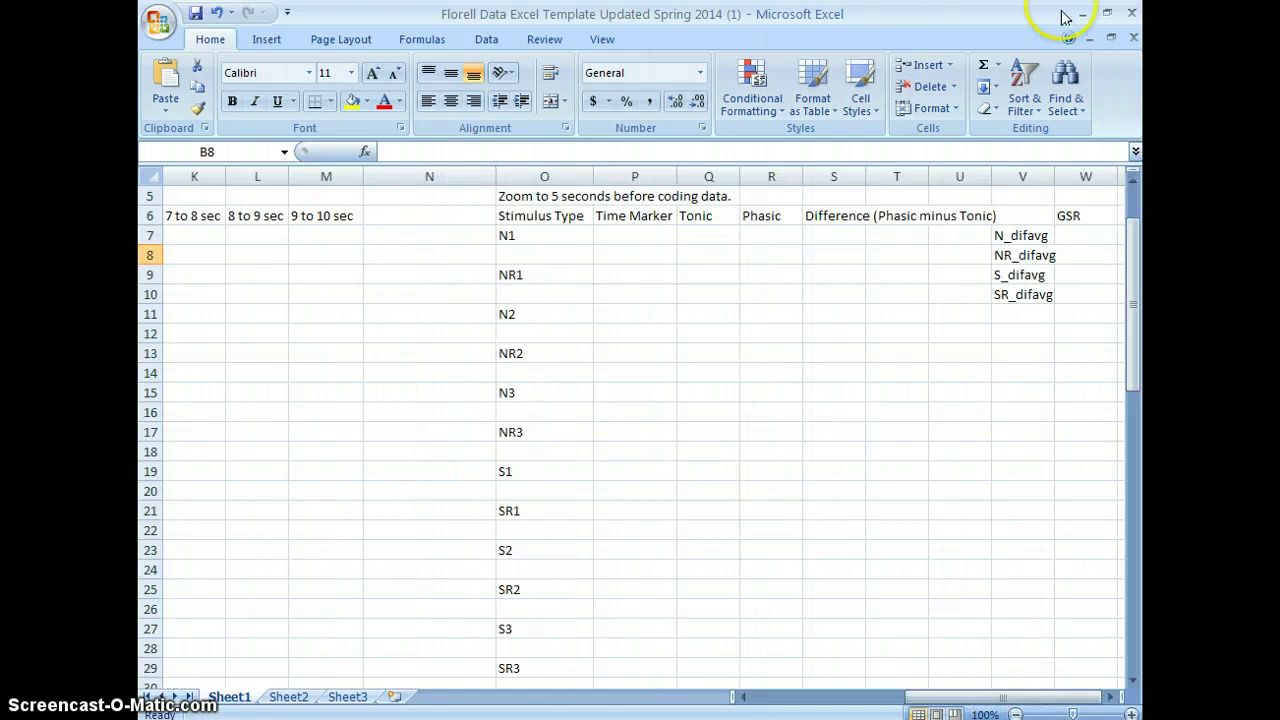
click(1113, 22)
- Jump to the N1 event in AcqKnowledge and mark its time point at 164.56 s
click(571, 120)
click(634, 14)
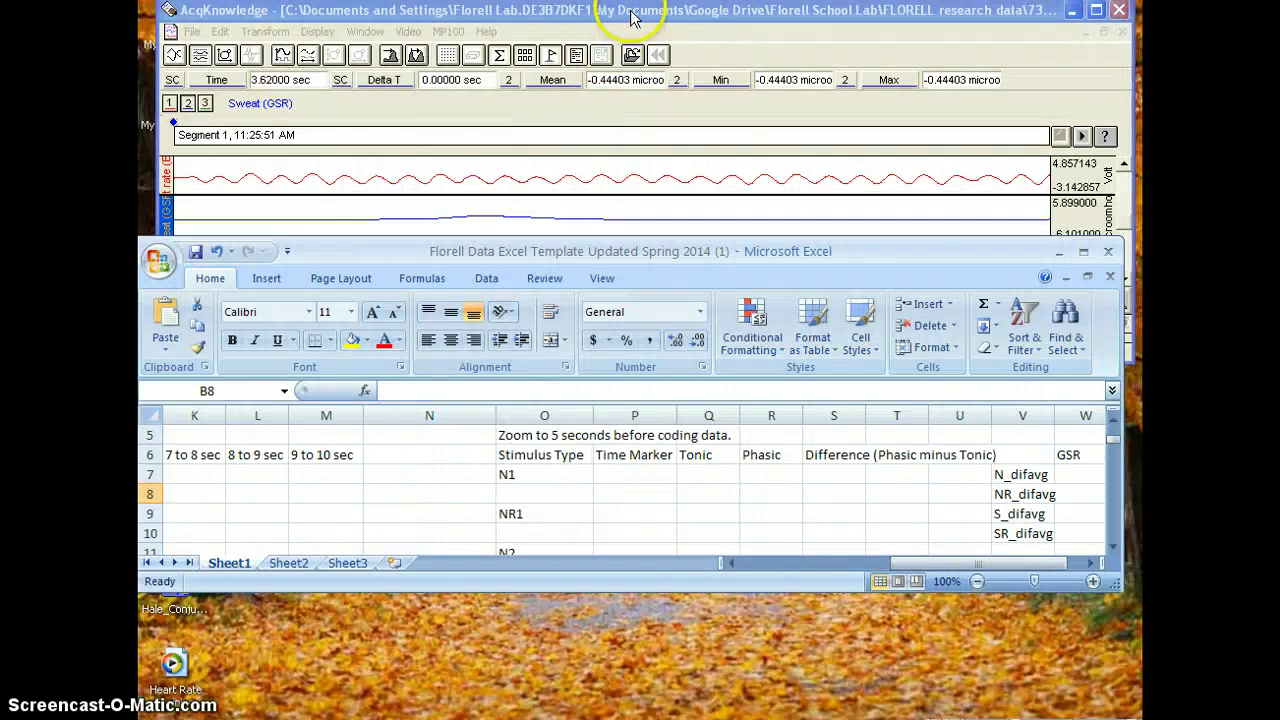
click(1082, 135)
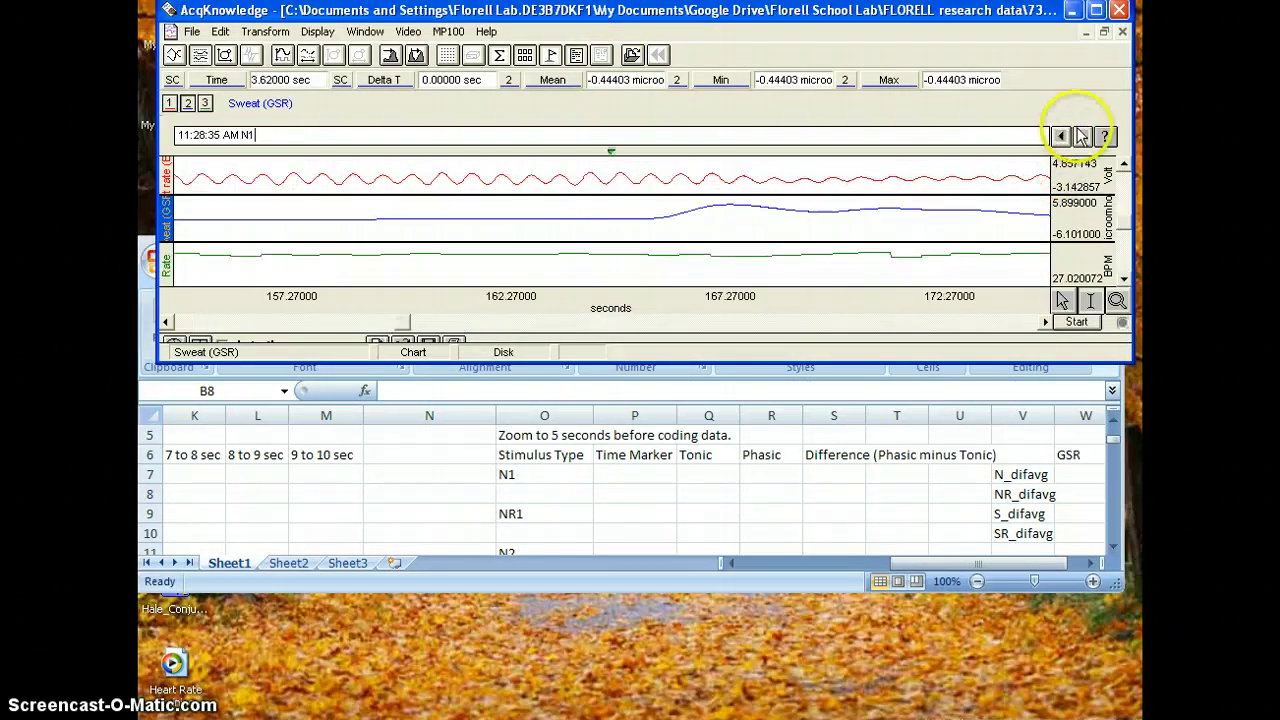
click(245, 136)
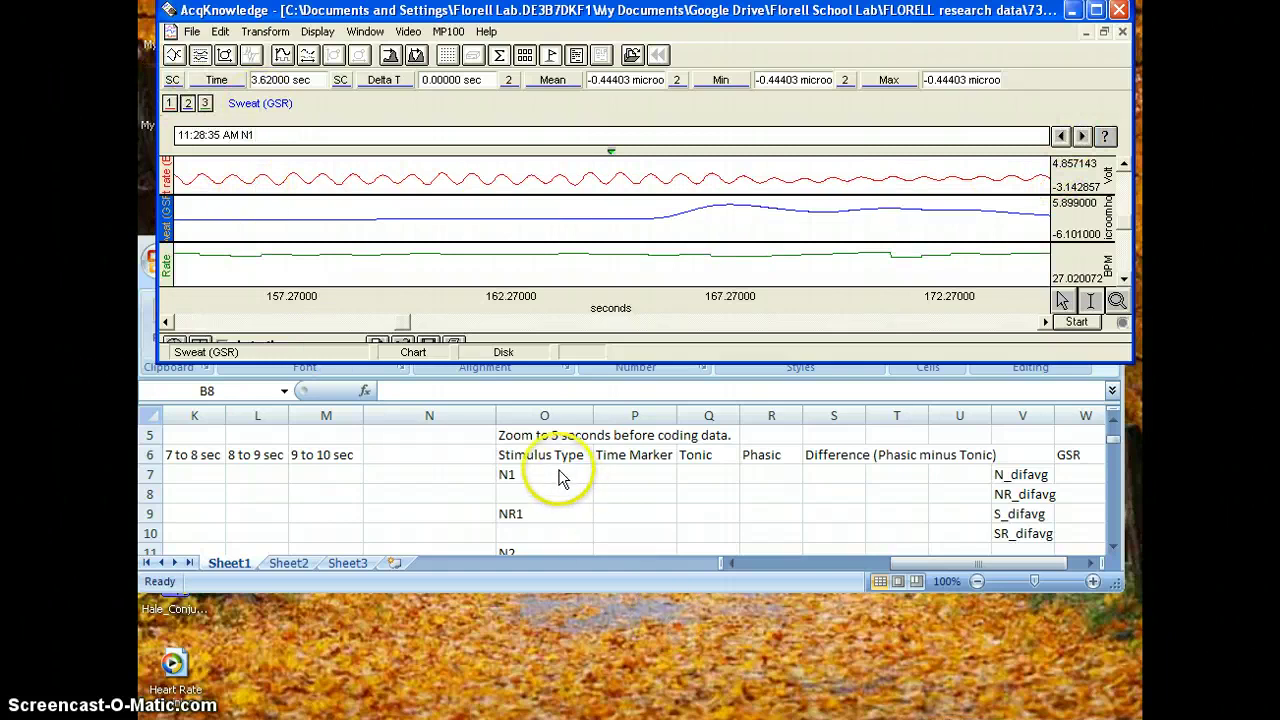
click(612, 177)
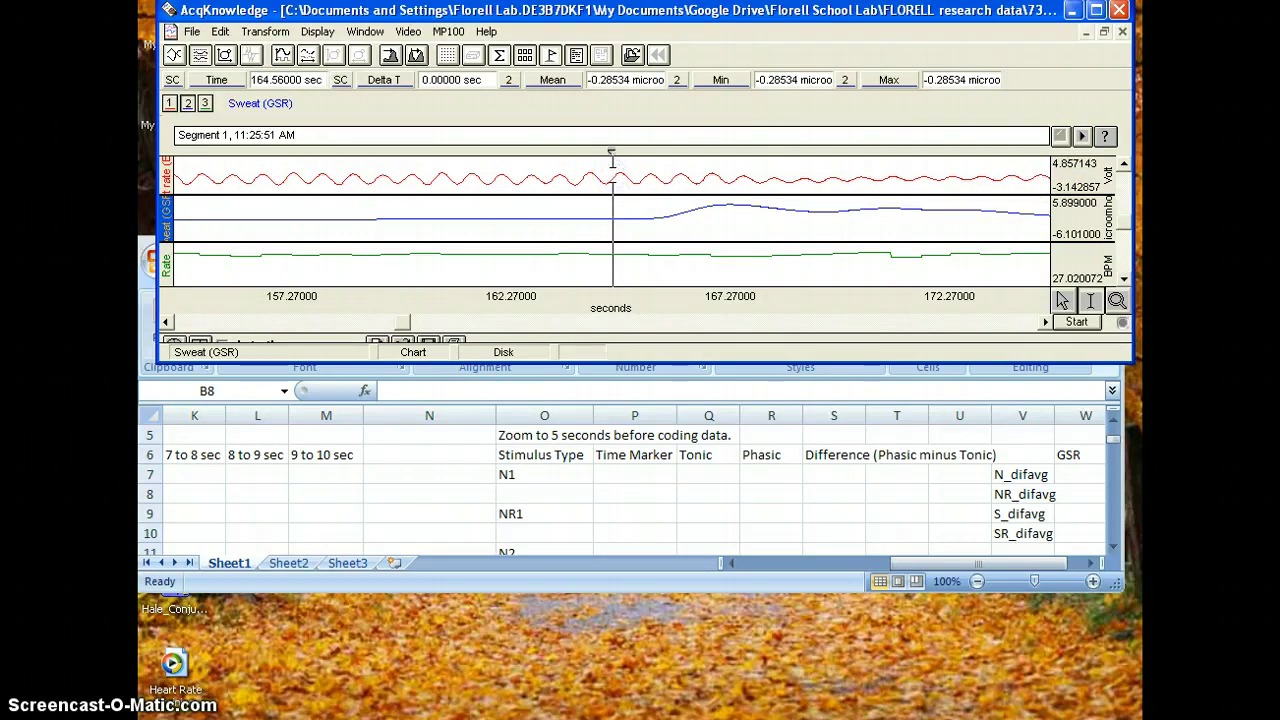
- Enter 164.56 as N1's Time Marker in cell P7 of the Excel template
click(639, 466)
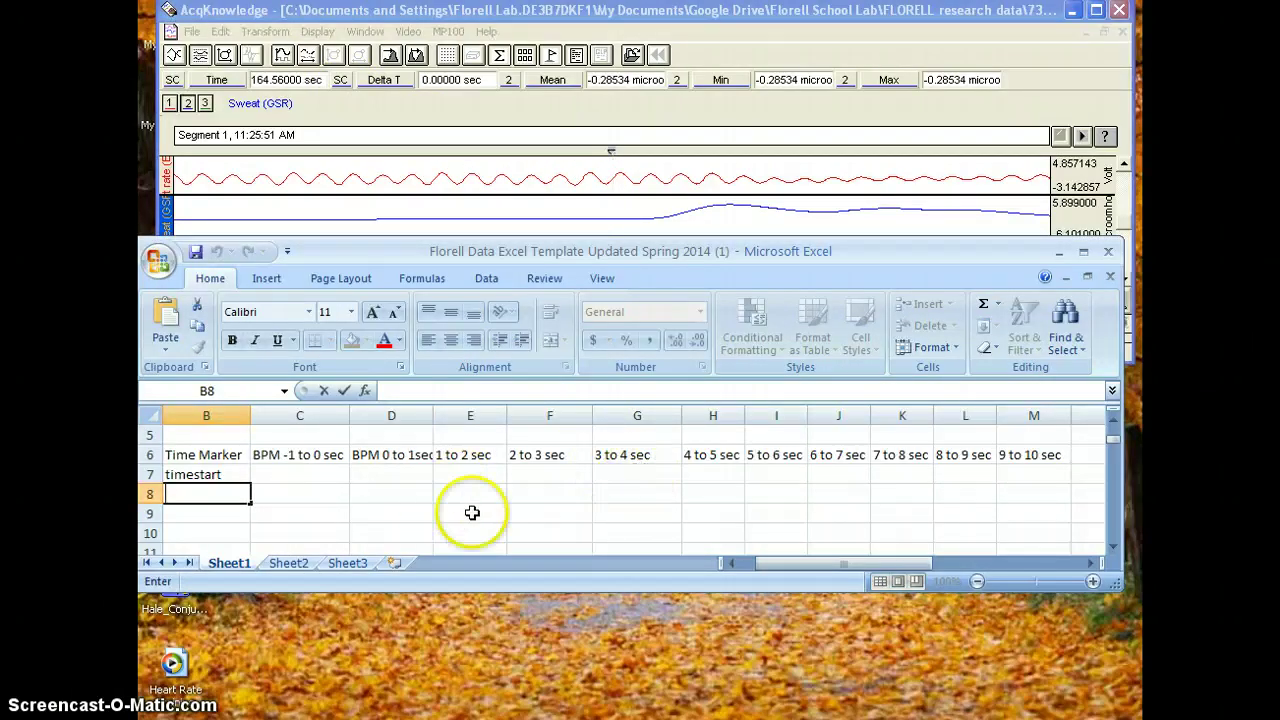
drag(820, 563, 848, 558)
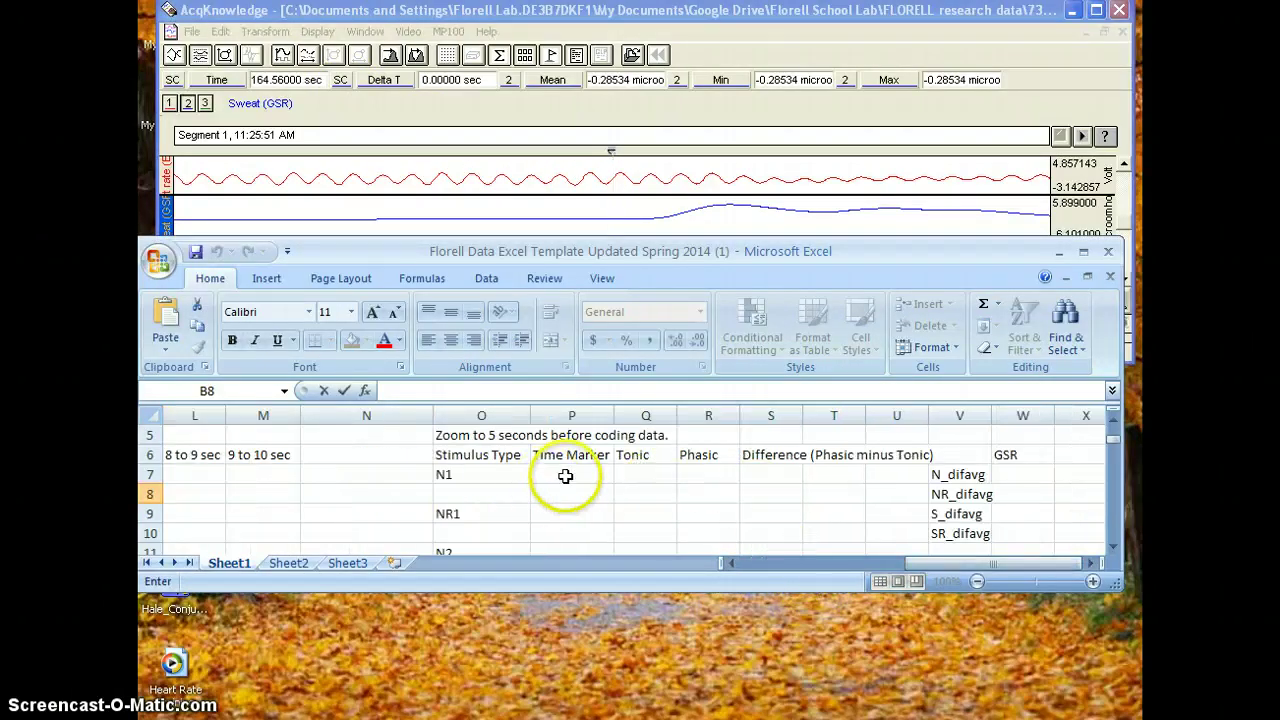
click(567, 476)
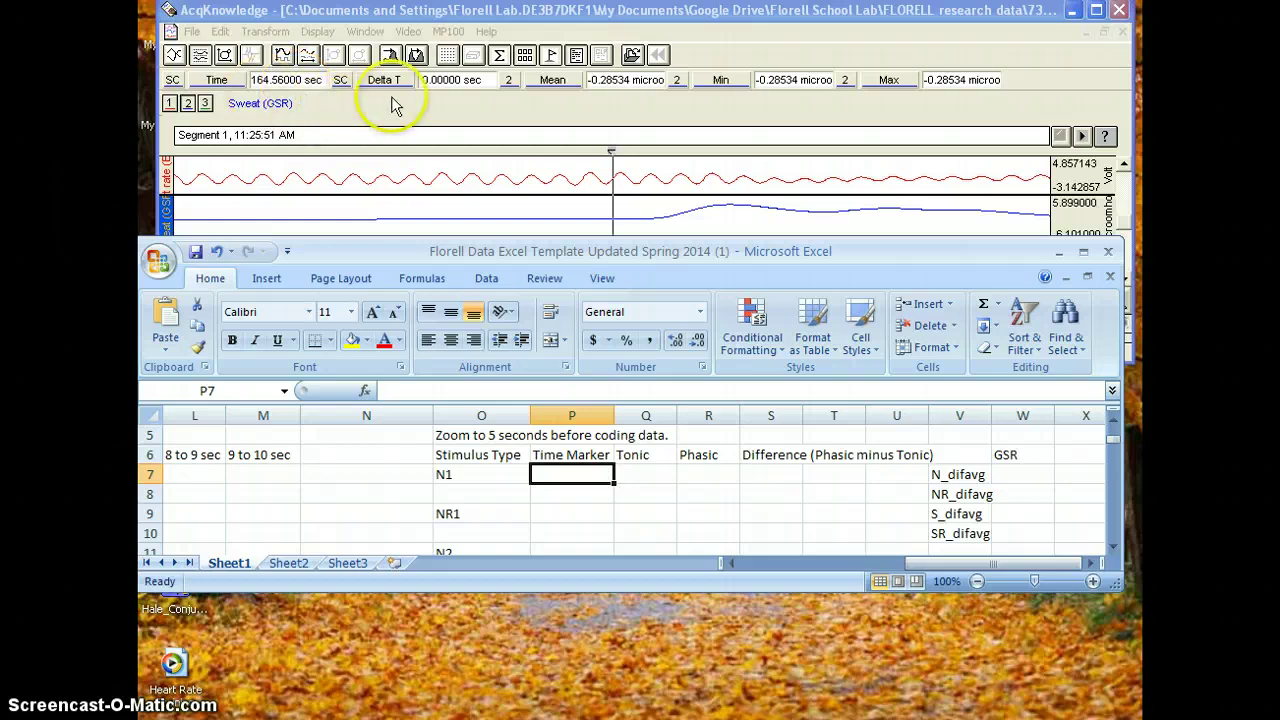
text(164.56)
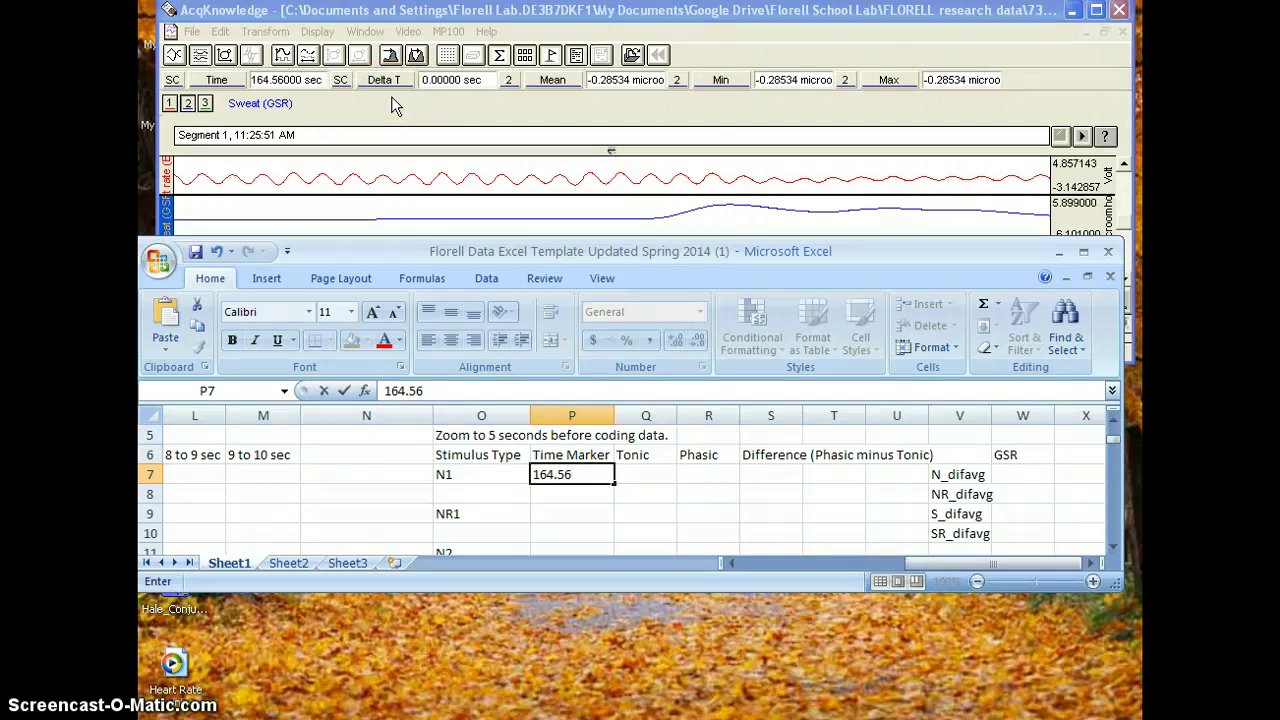
key(Return)
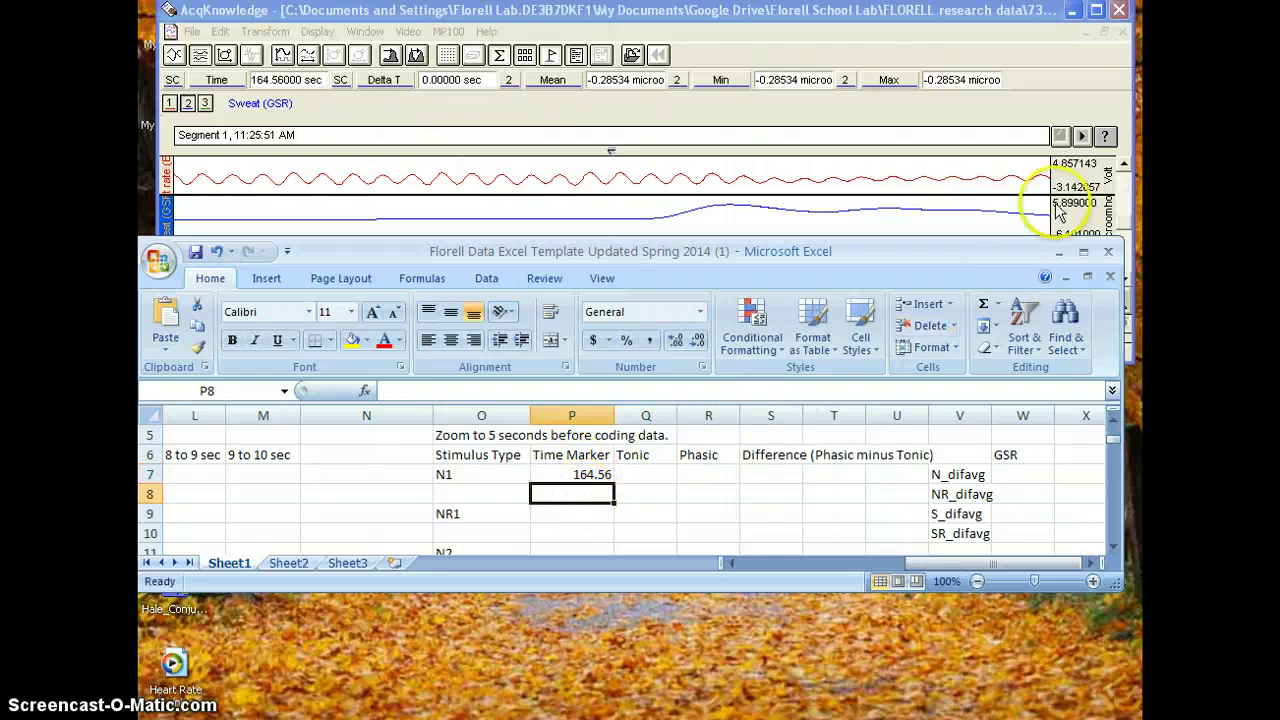
- Advance to the r1 event and place a time cursor at about 183.3 s
click(1084, 136)
click(1084, 136)
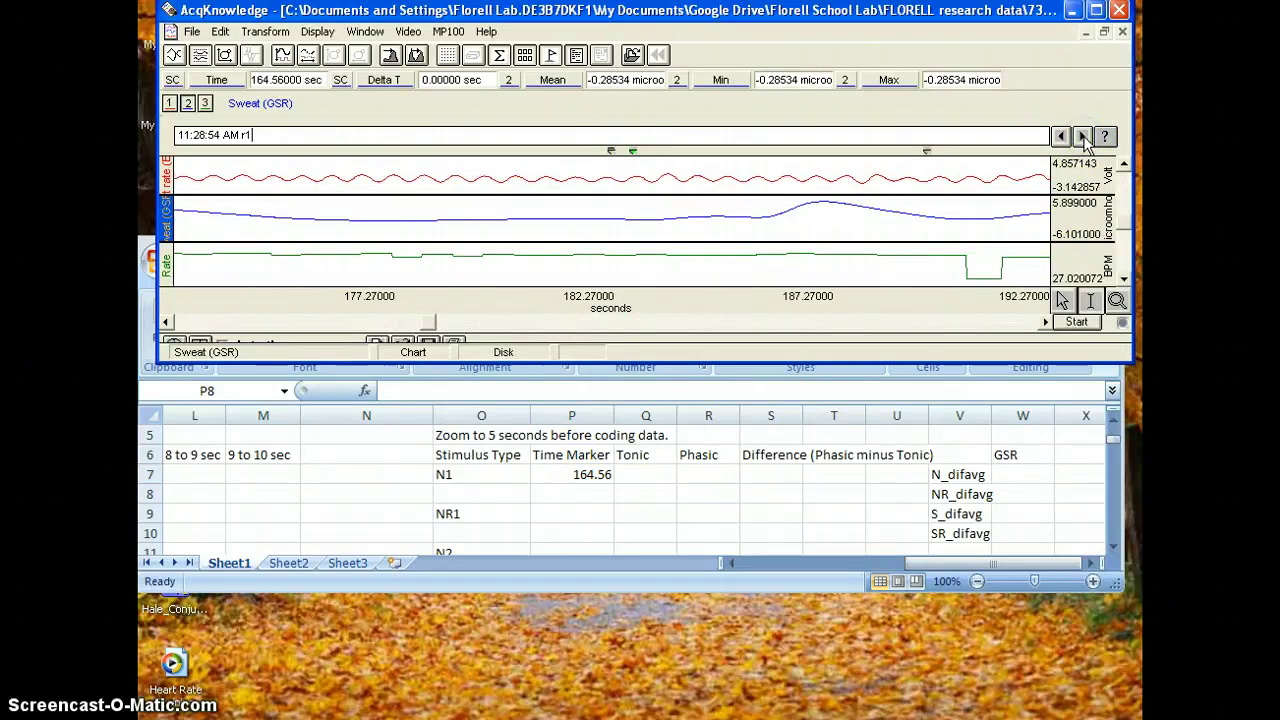
click(636, 176)
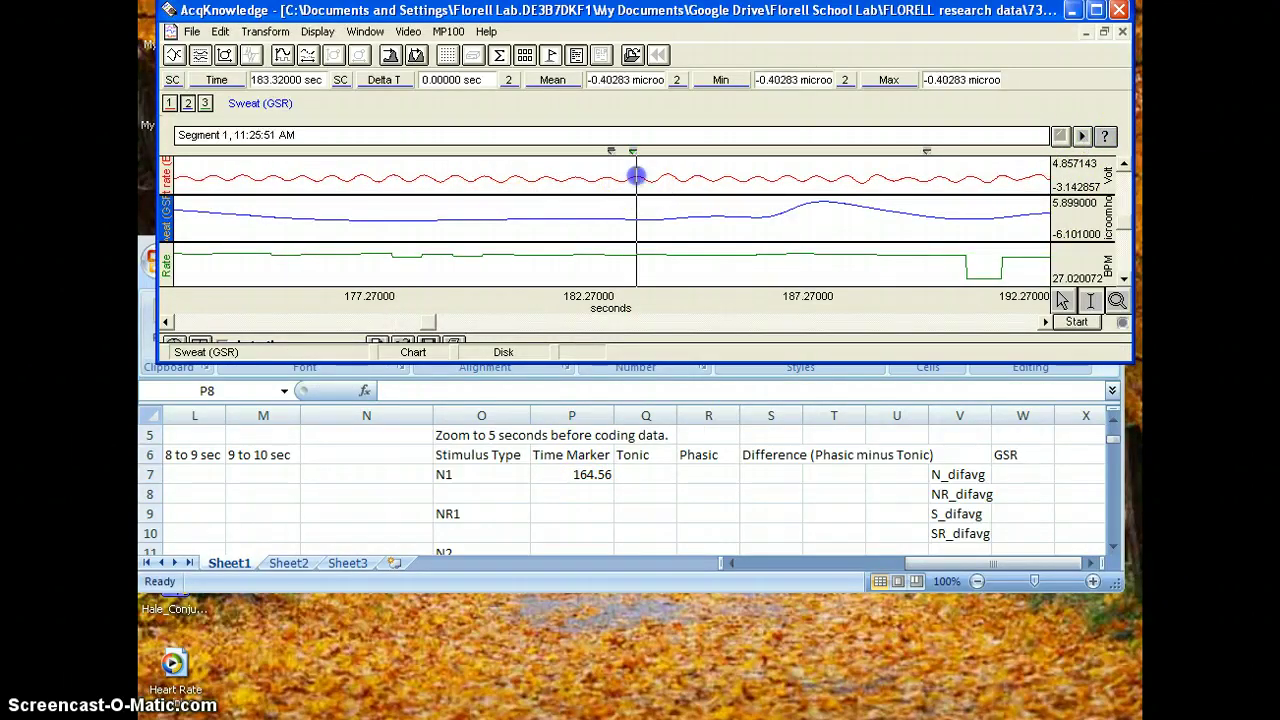
- Record 183.28 as NR1's Time Marker in cell P9 and lower the Excel window
click(634, 174)
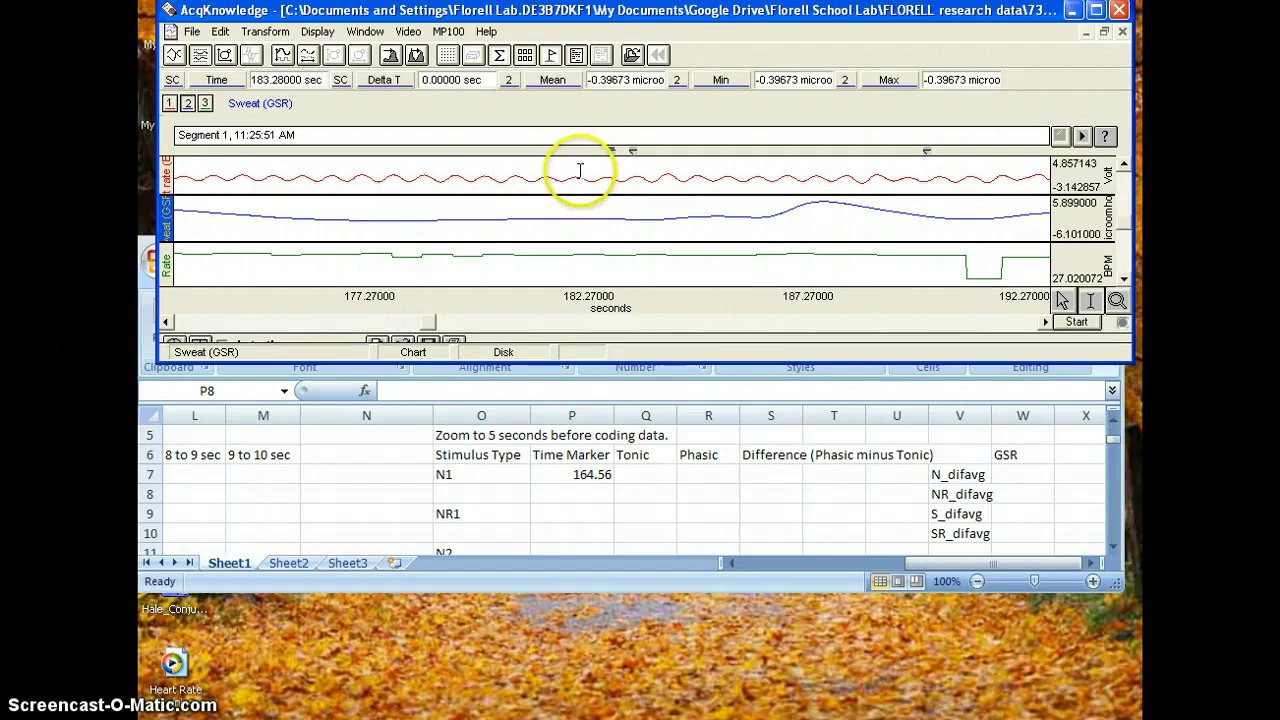
click(568, 497)
click(583, 516)
text(1)
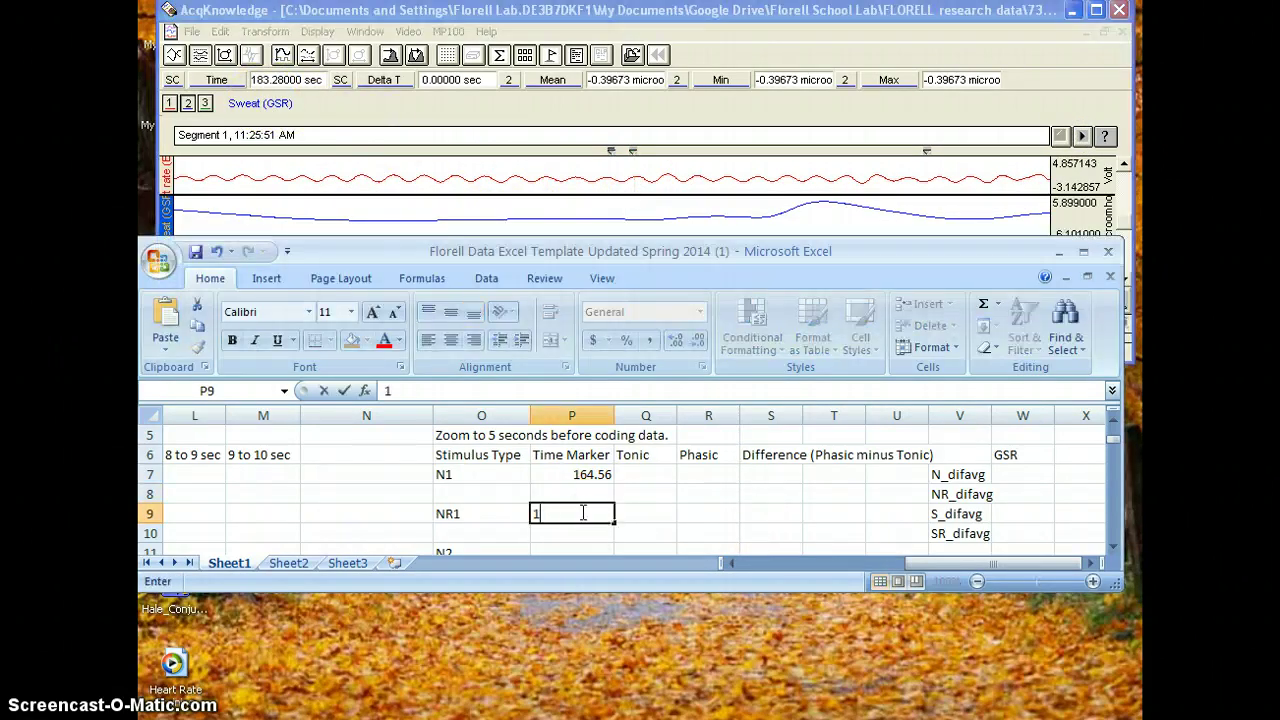
text(83.28)
key(Tab)
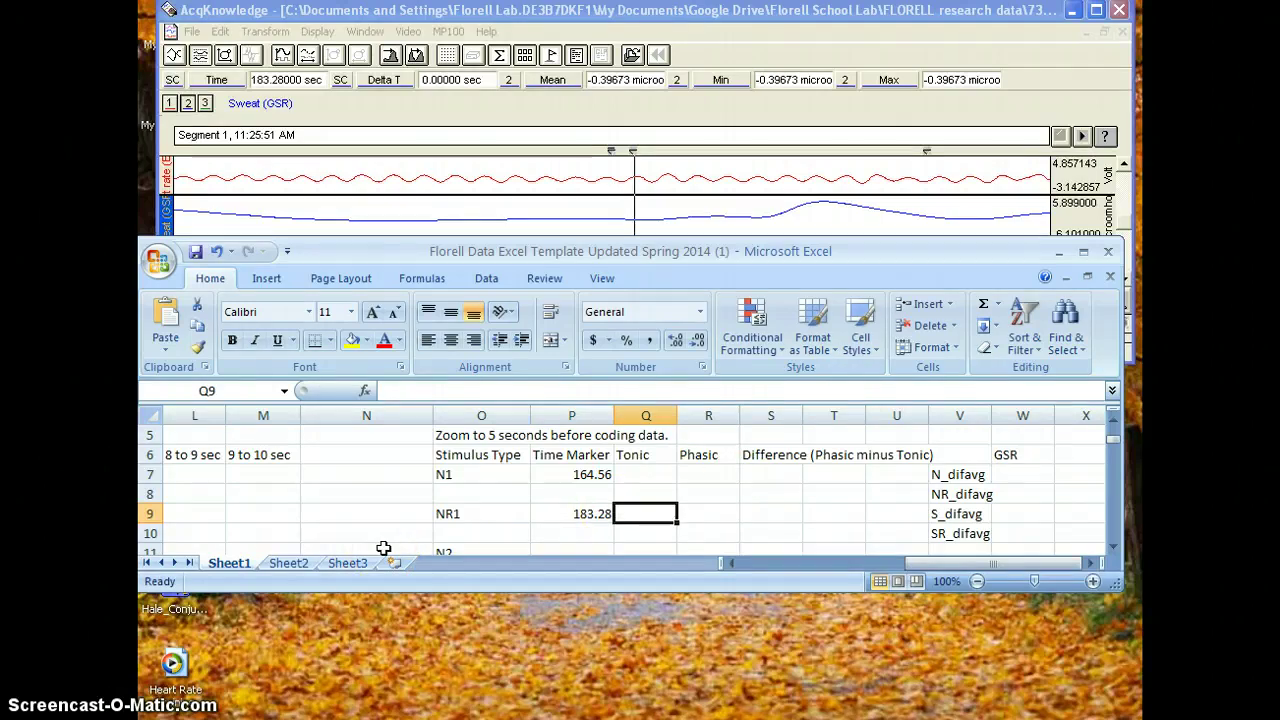
drag(727, 256, 733, 388)
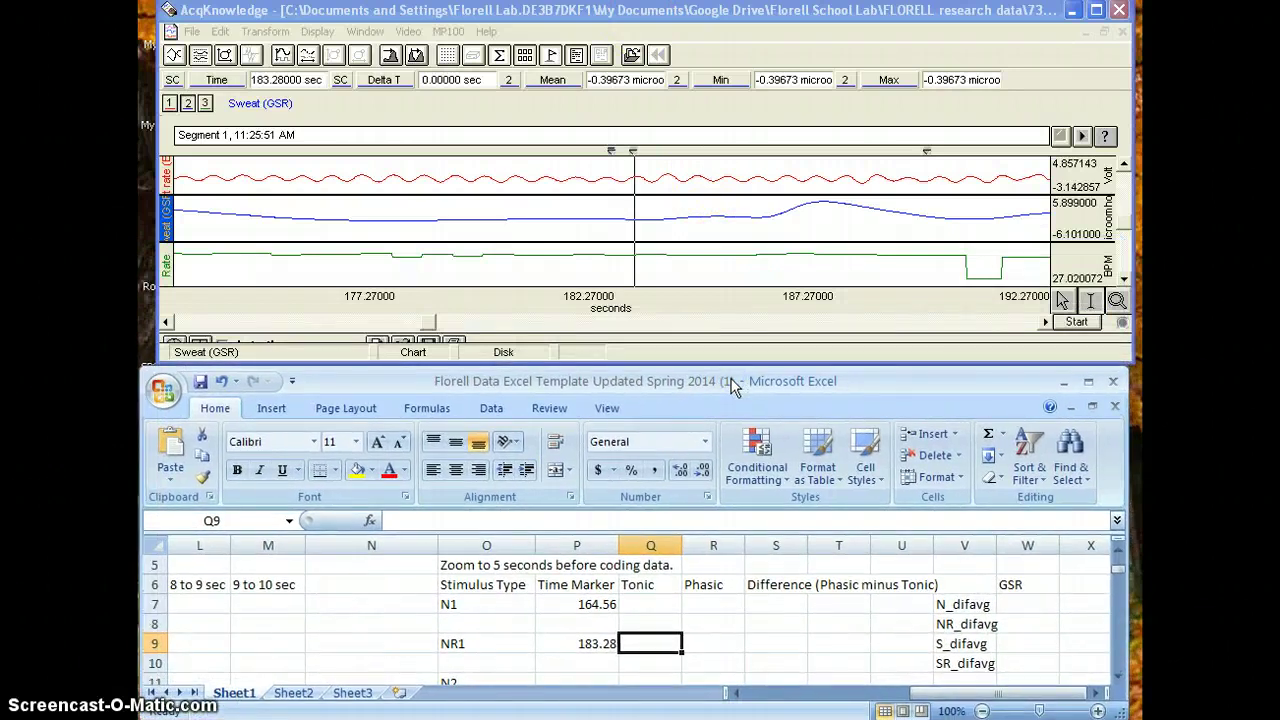
- Return to N1 and select a 0.88-second GSR span starting at 164.56 s
click(1083, 137)
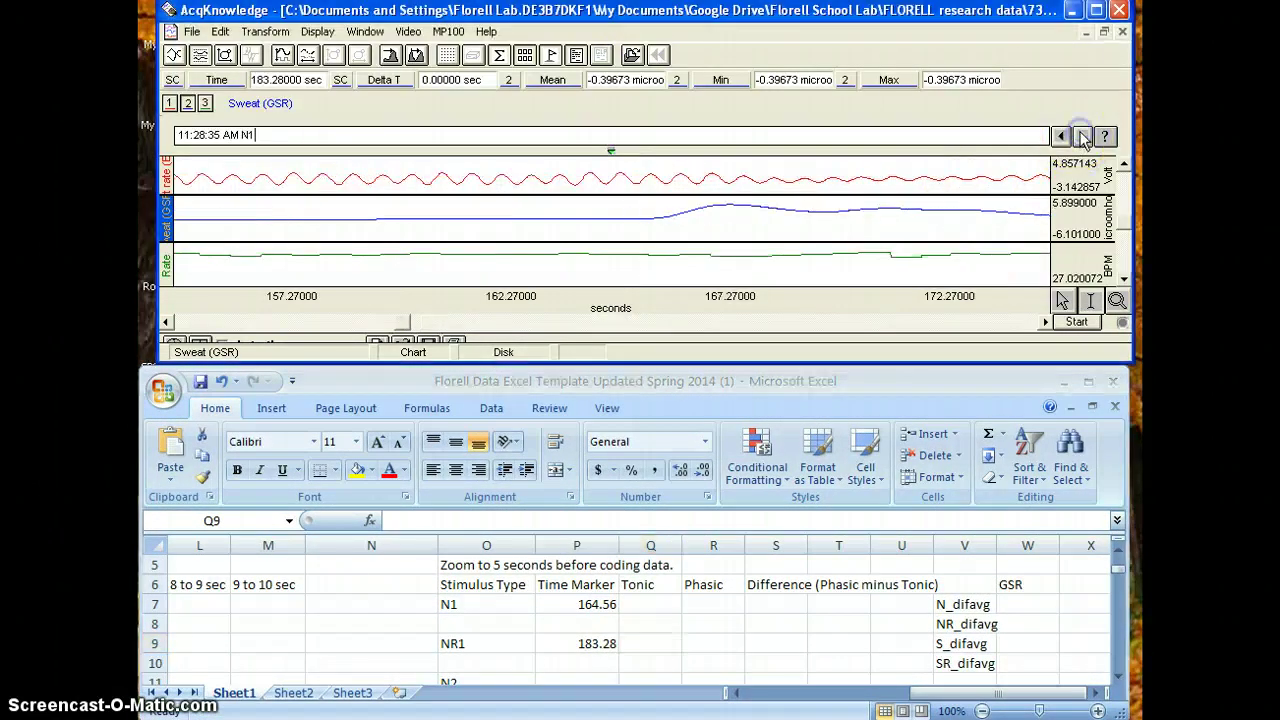
click(612, 216)
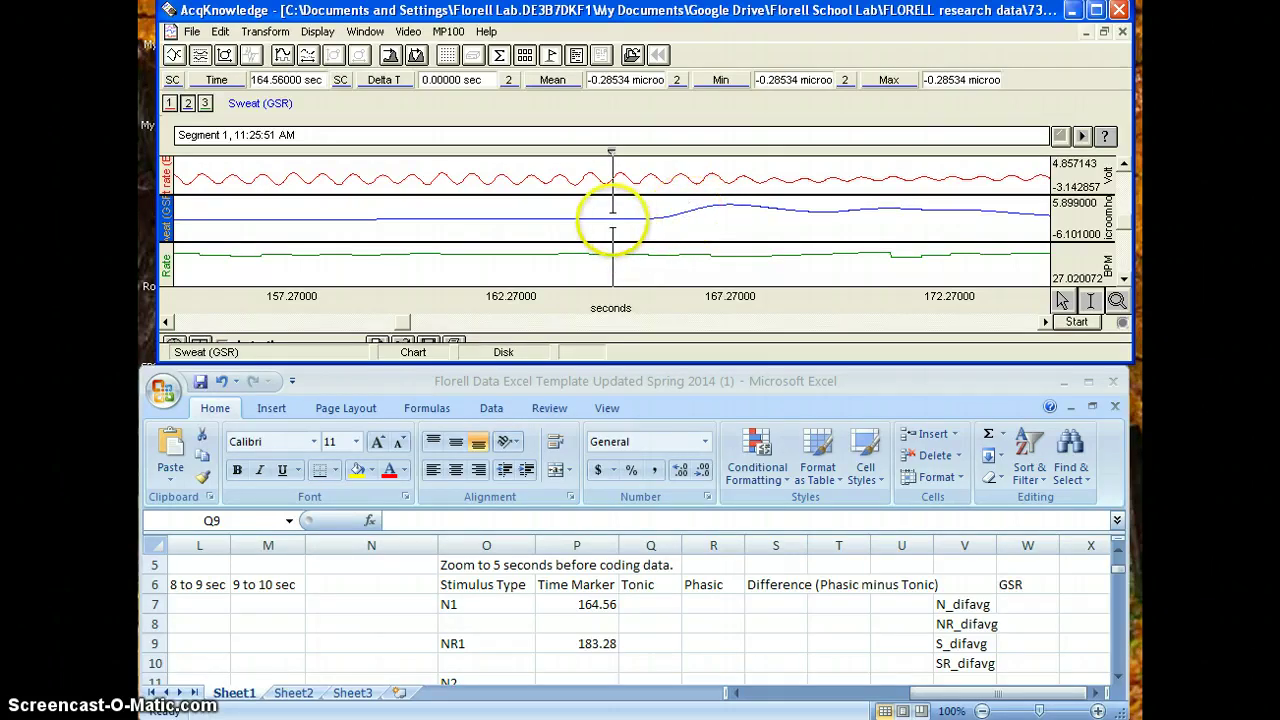
drag(612, 218, 654, 219)
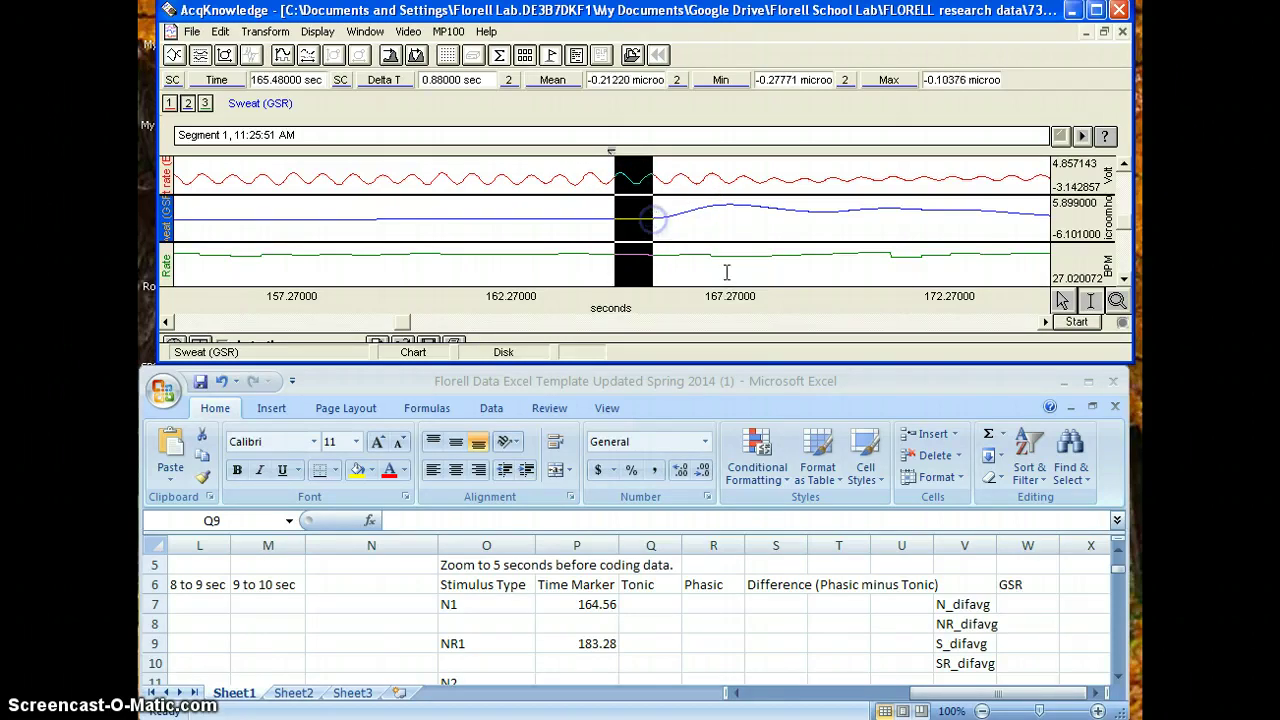
- Enter N1's Tonic -0.27771 in Q7 and start its Phasic value -0.10376 in R7
click(650, 604)
click(648, 605)
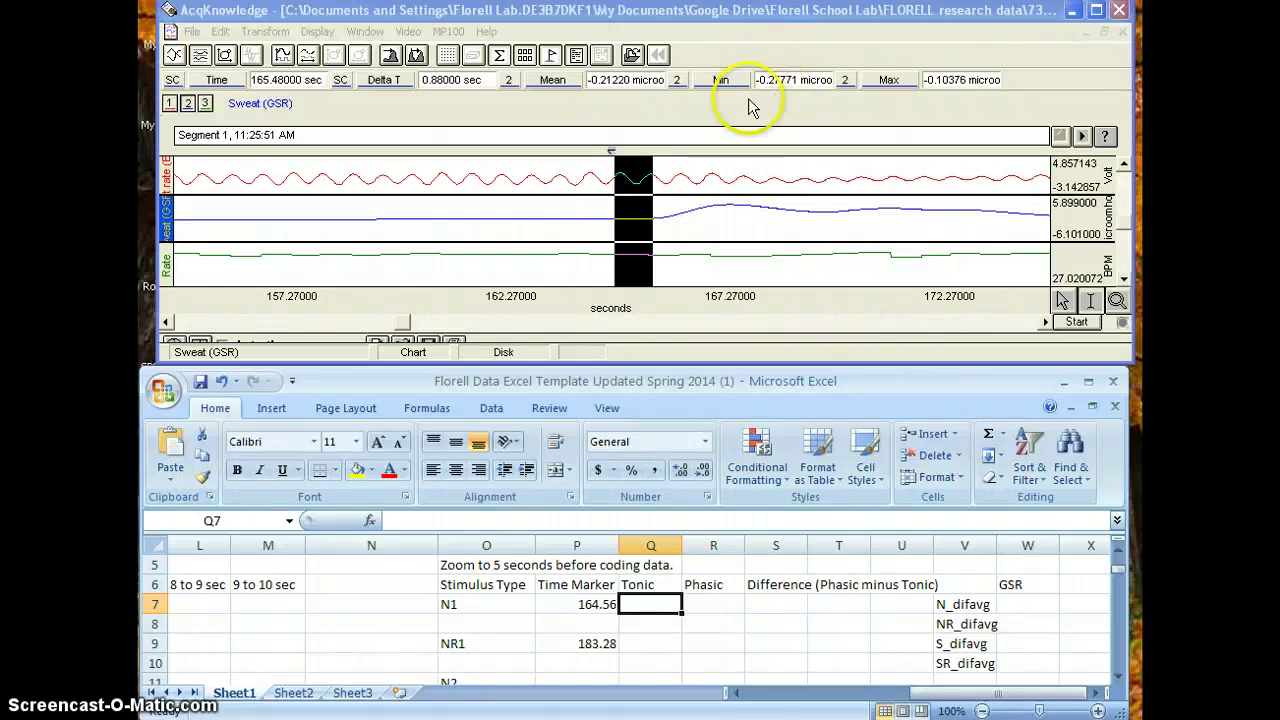
text(-)
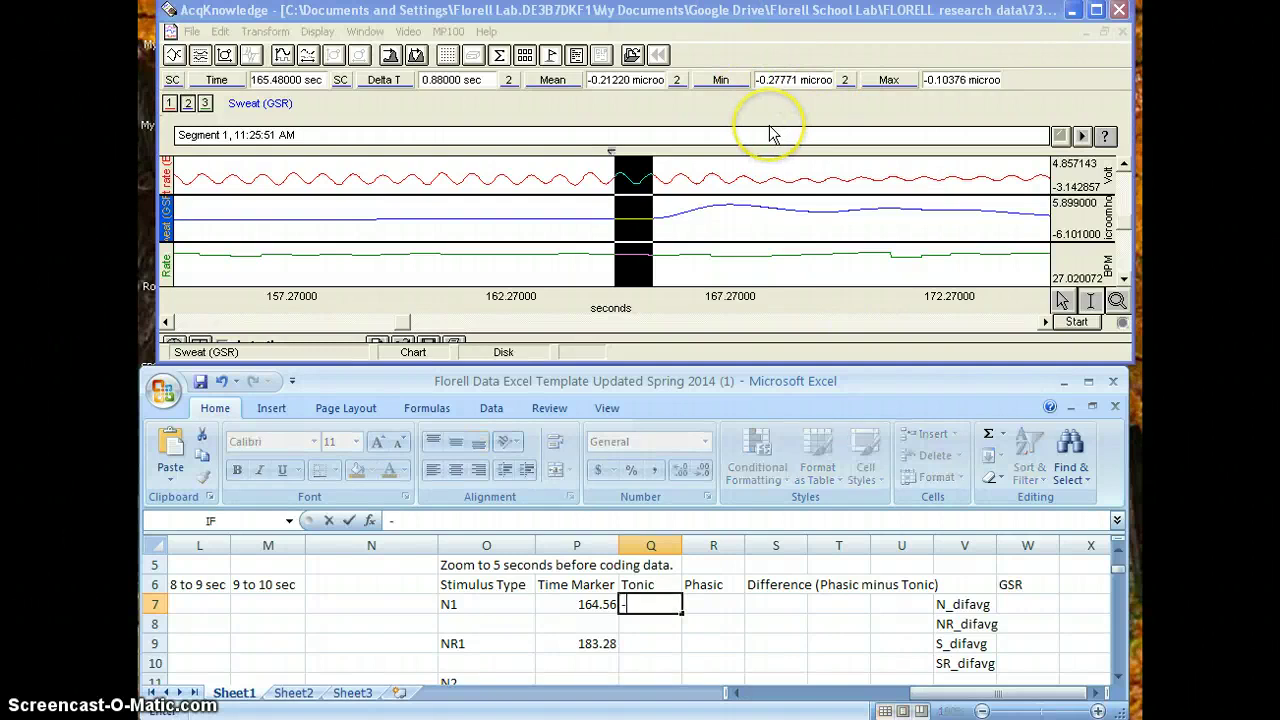
text(.27771)
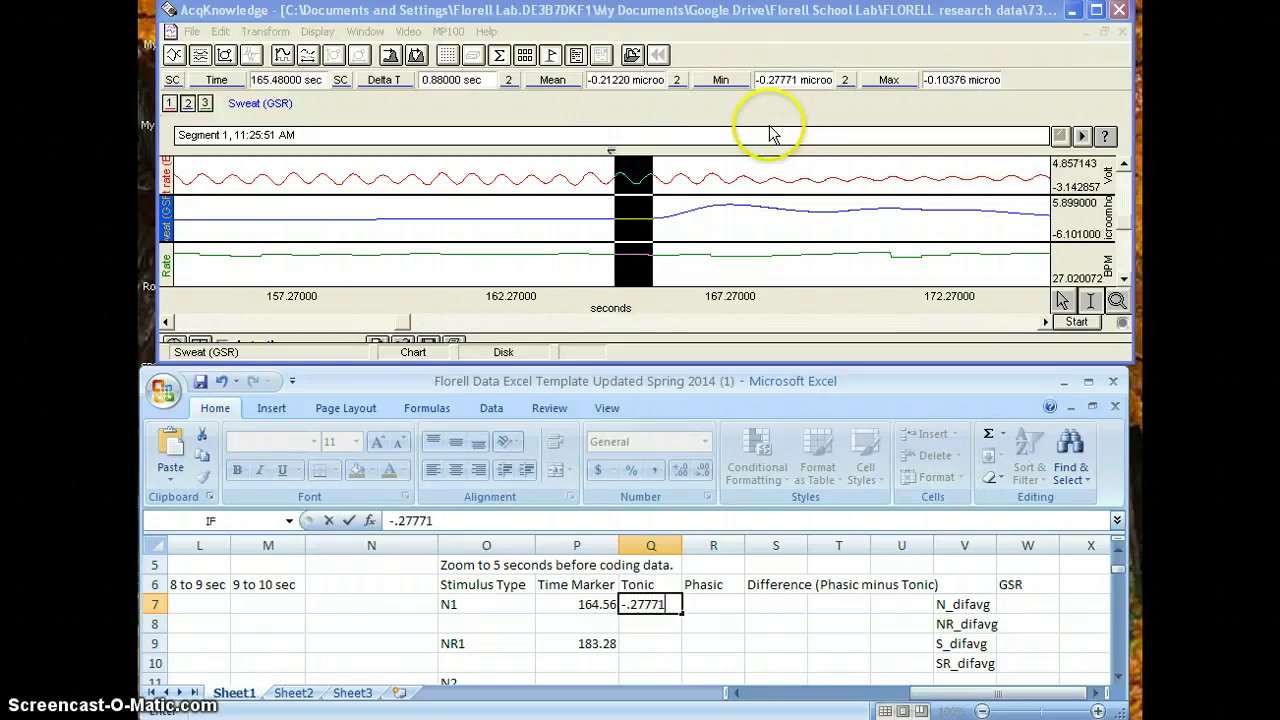
click(733, 605)
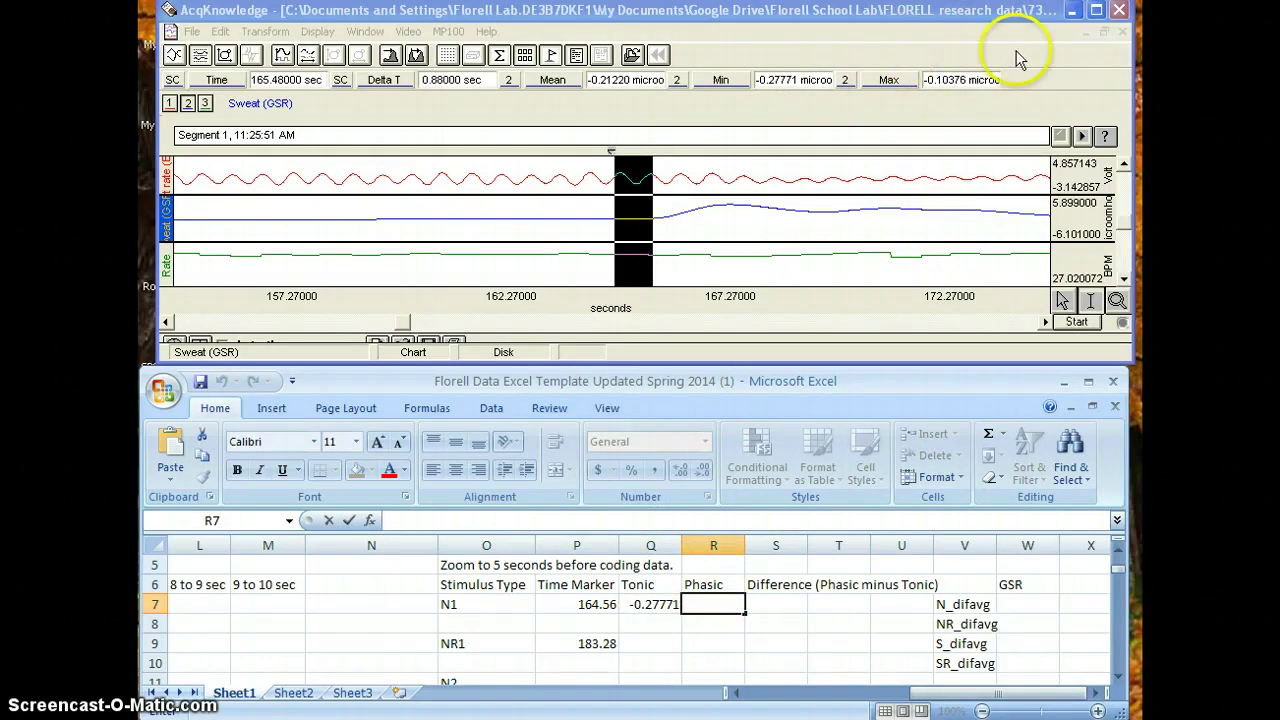
text(-)
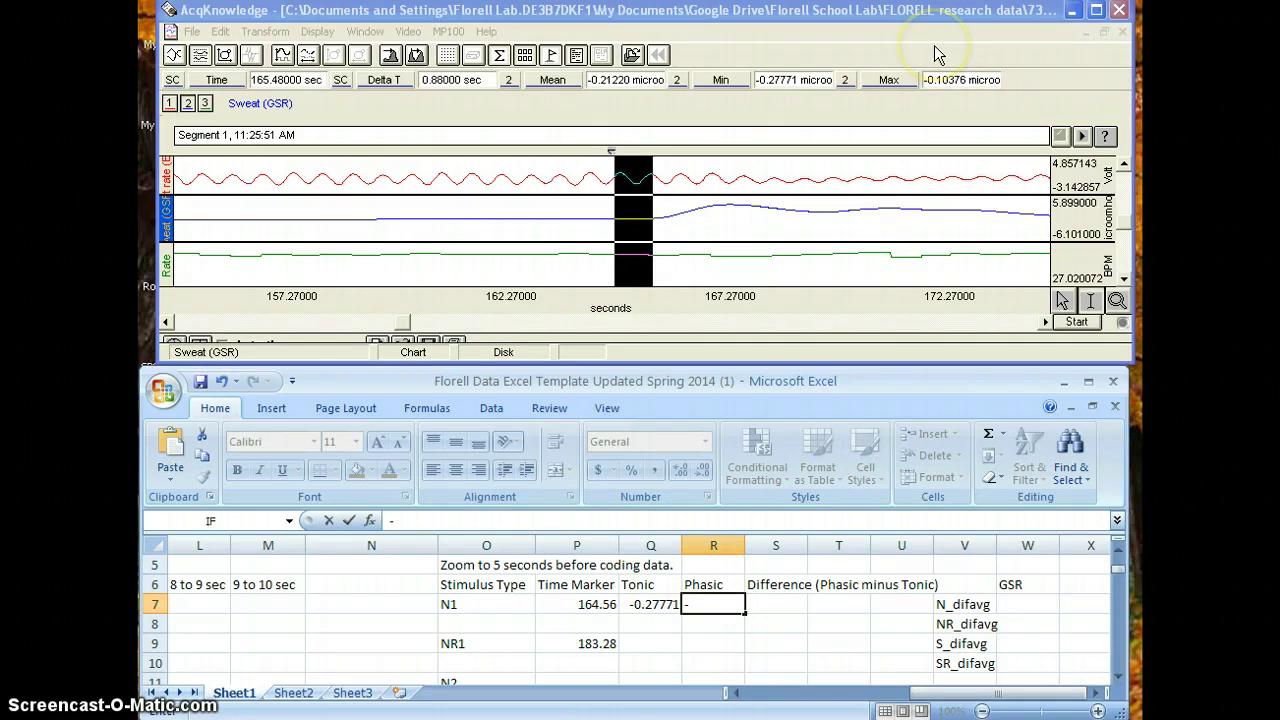
text(0.10376)
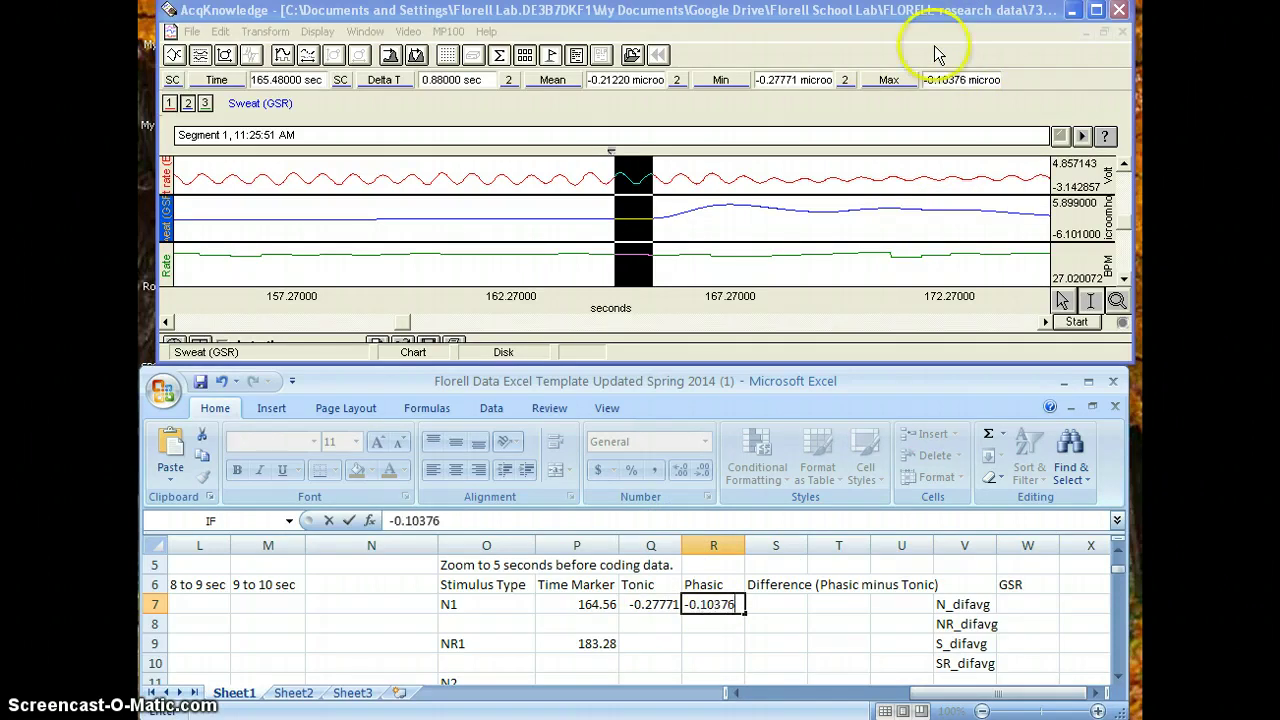
- Jump to r1 and select 0.64 s of GSR after 183.28 s (min -0.43182, max -0.37689)
click(1081, 136)
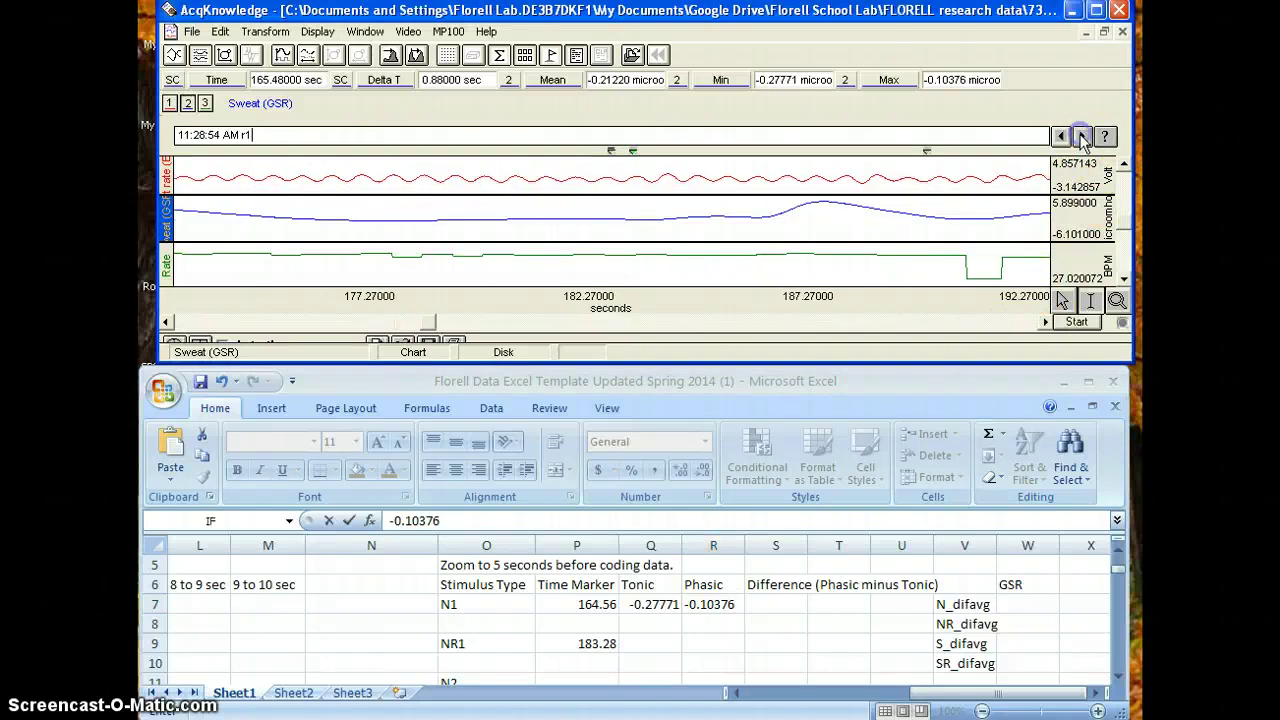
drag(633, 272, 633, 178)
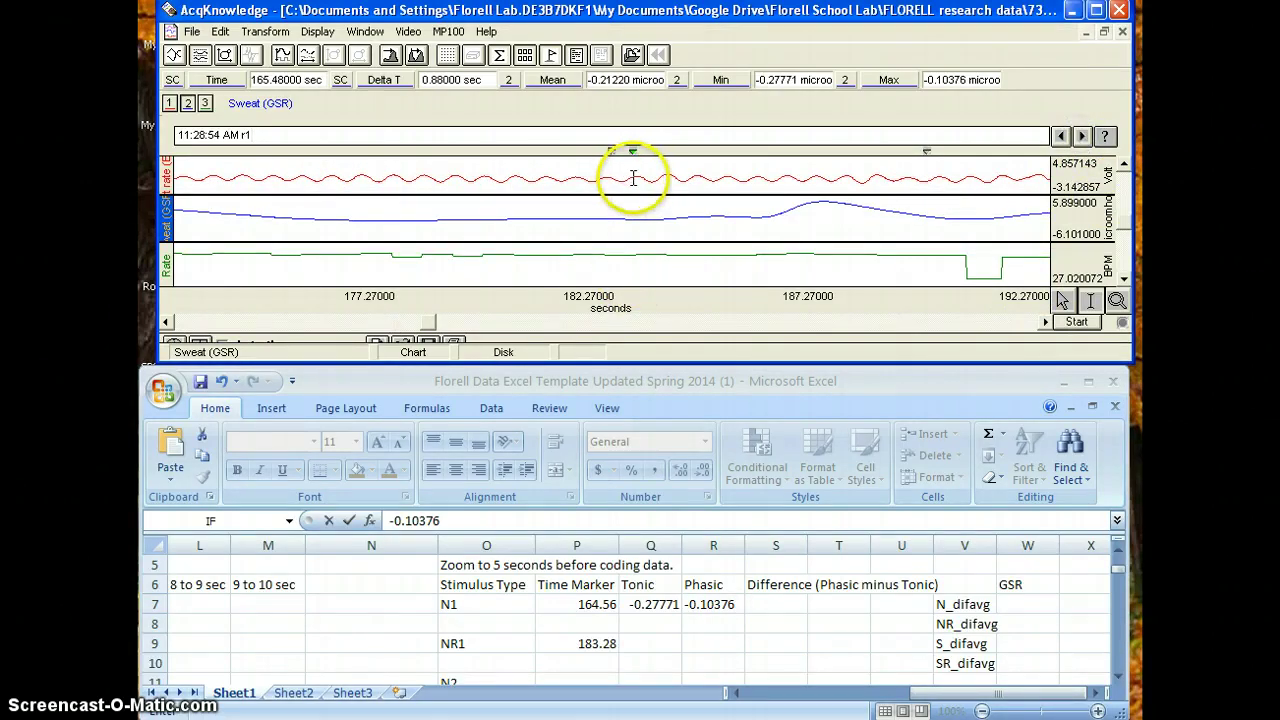
click(634, 177)
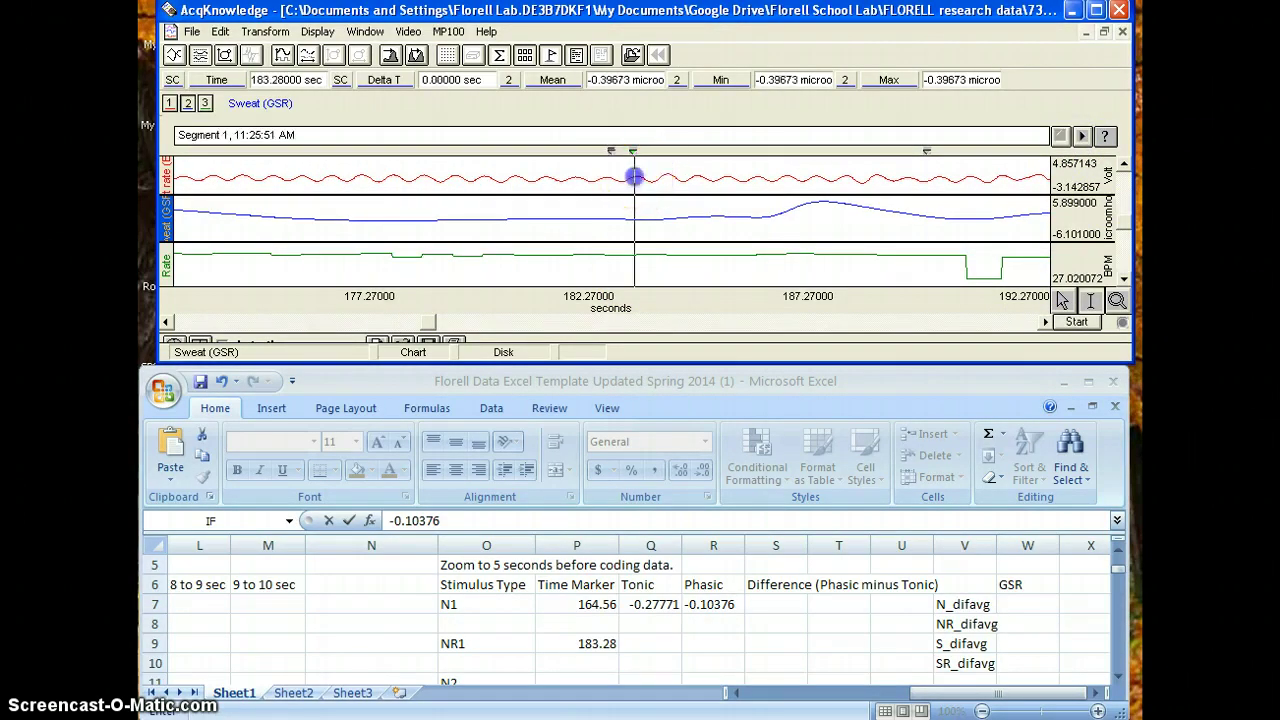
click(641, 242)
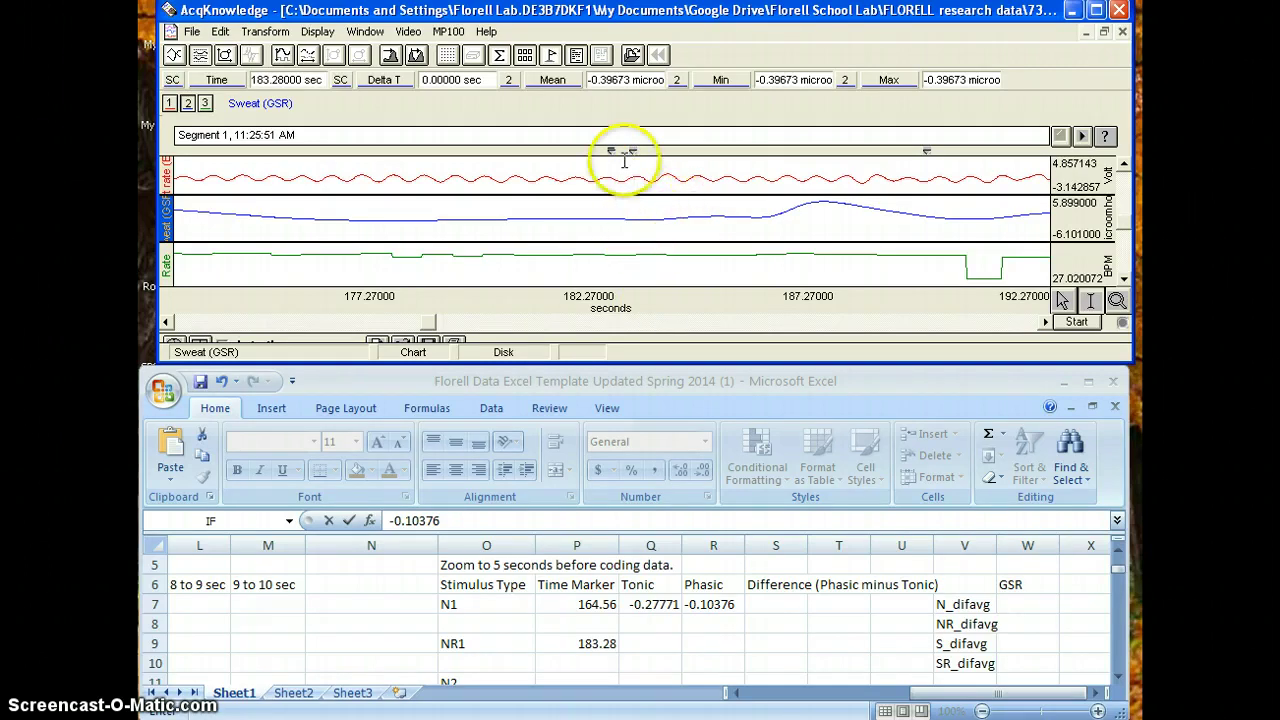
click(635, 211)
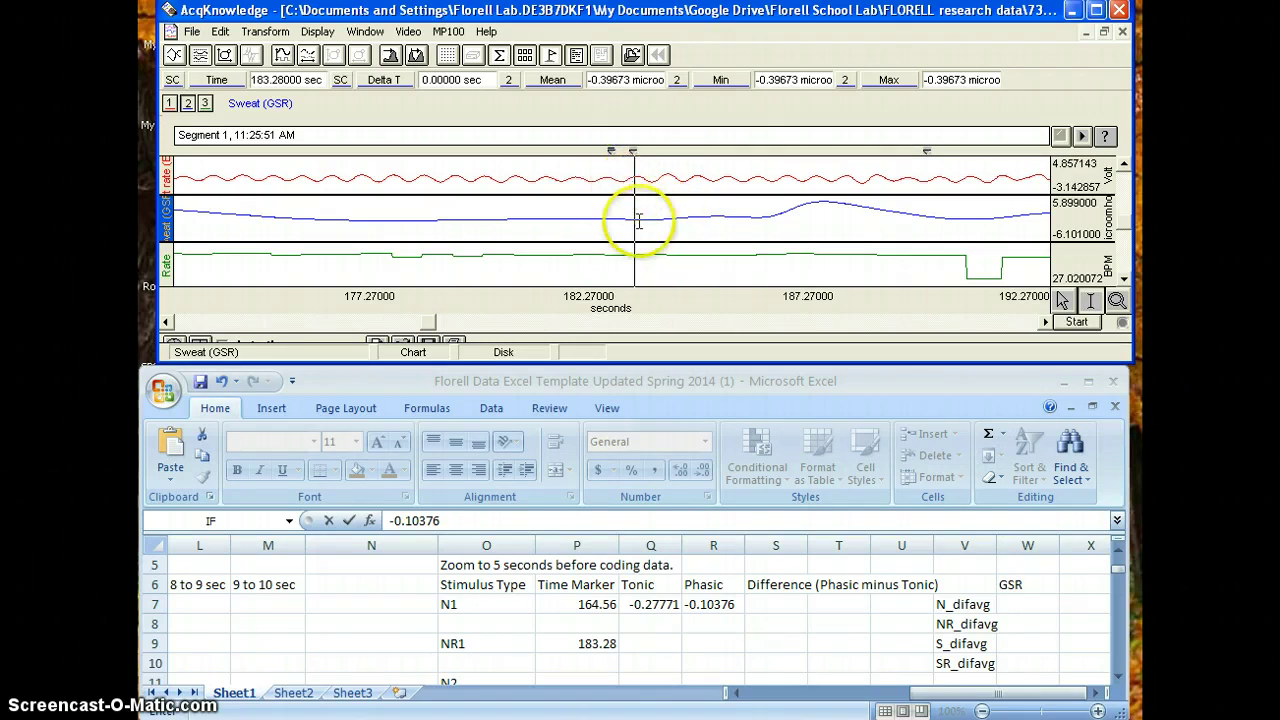
drag(636, 216, 664, 220)
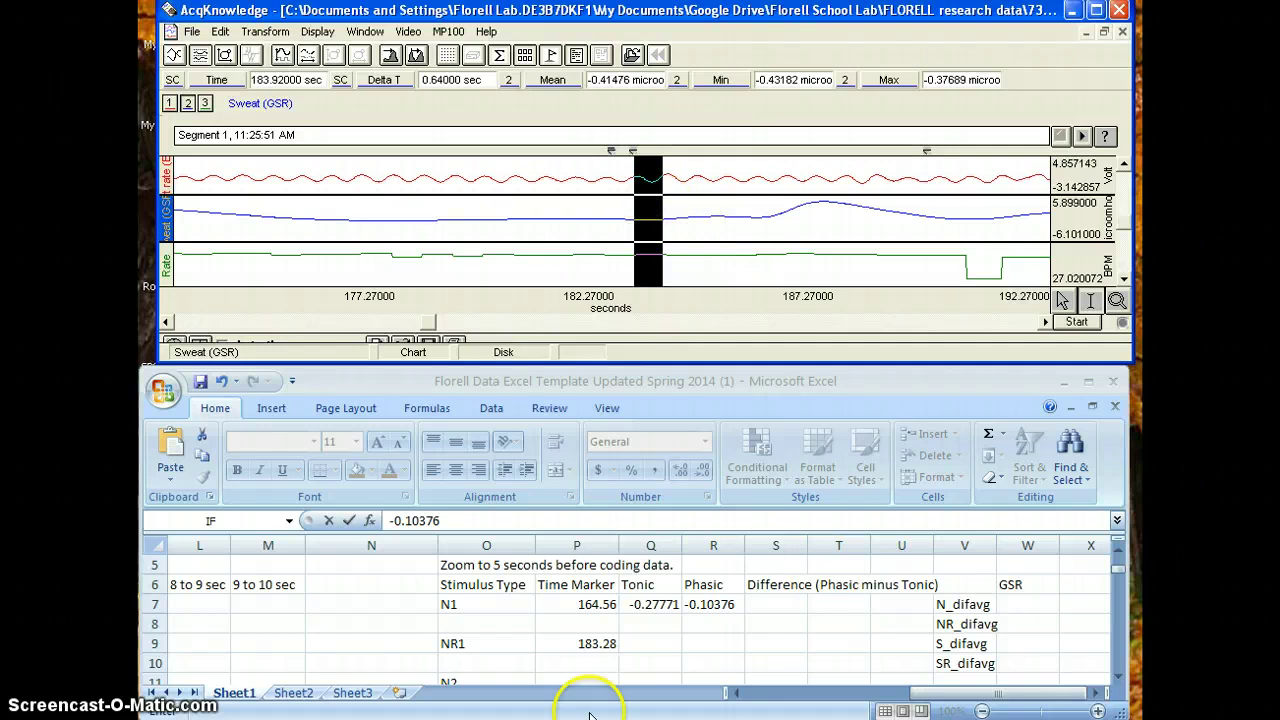
click(655, 645)
- Enter NR1's Tonic -0.43182 in Q9 and Phasic -0.37689 in R9
click(831, 297)
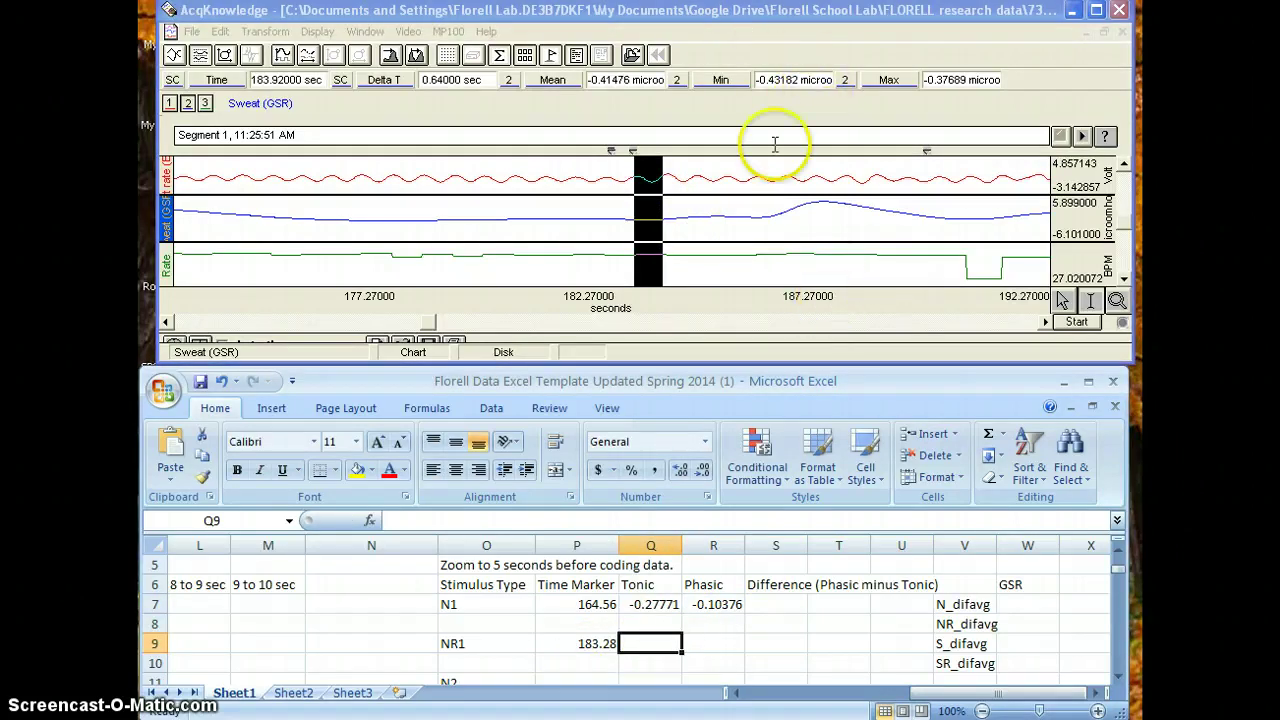
text(-)
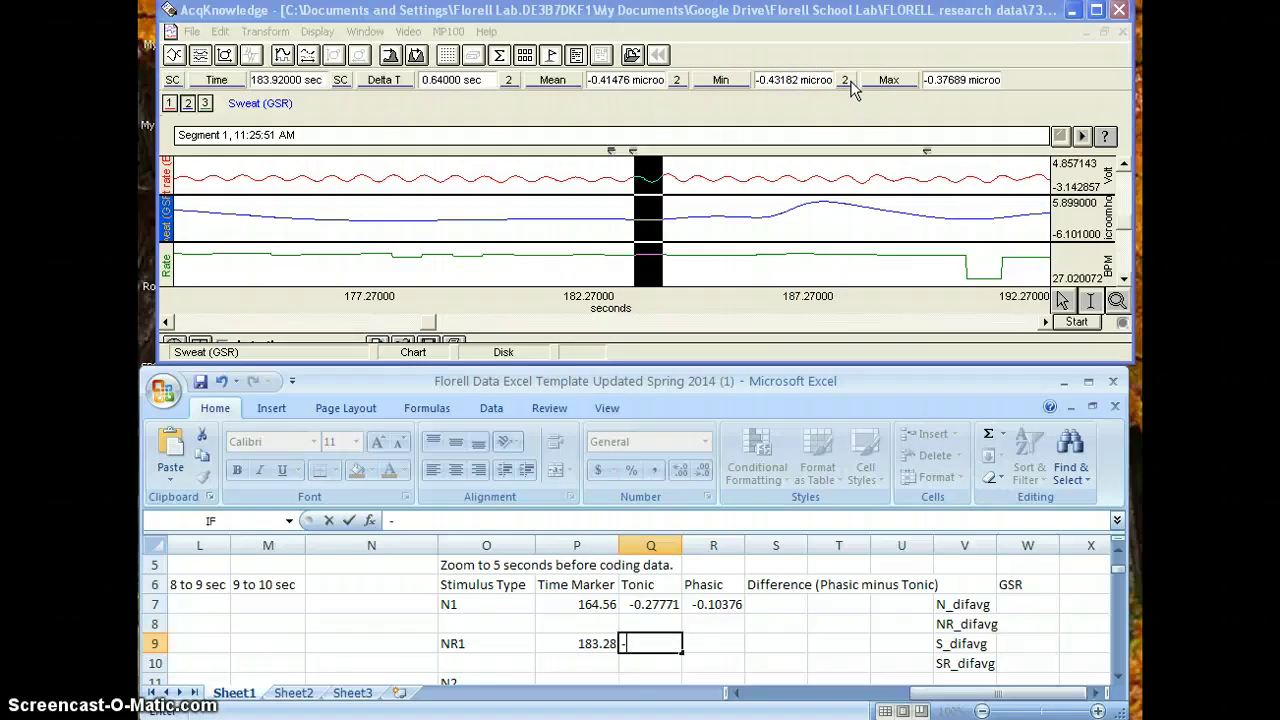
text(0.43182)
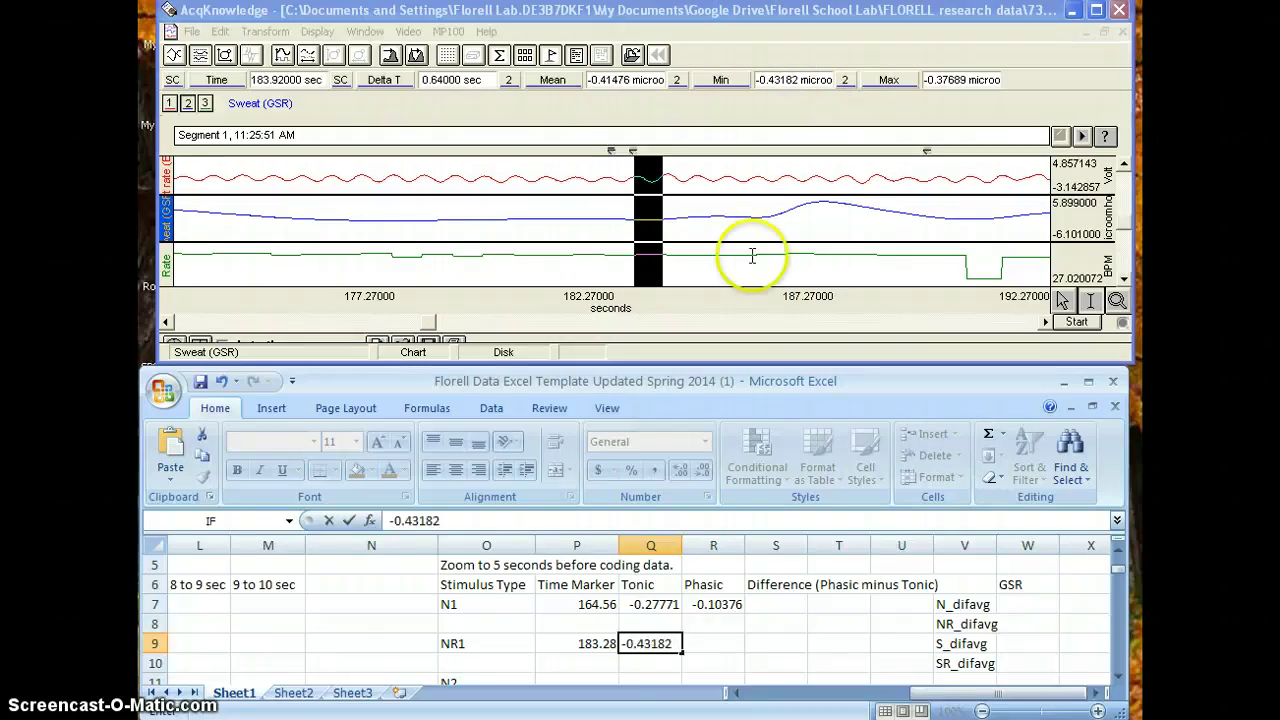
click(722, 645)
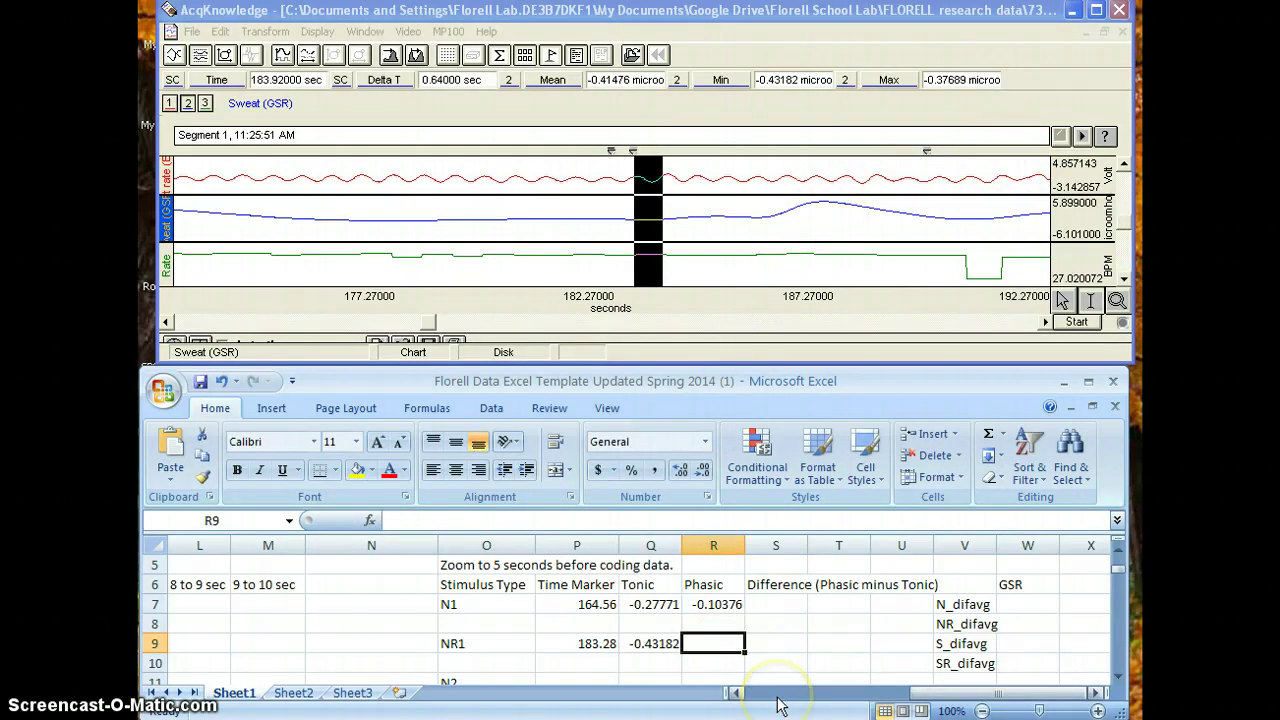
text(-0.37689)
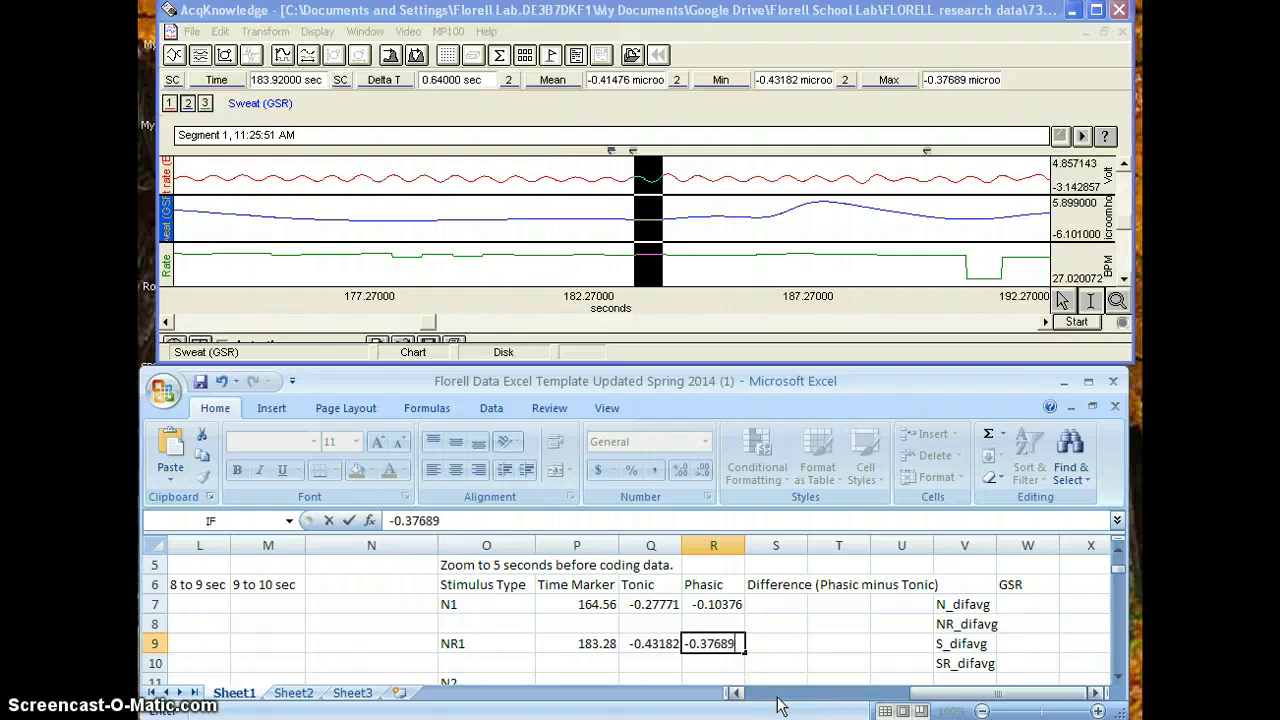
key(Return)
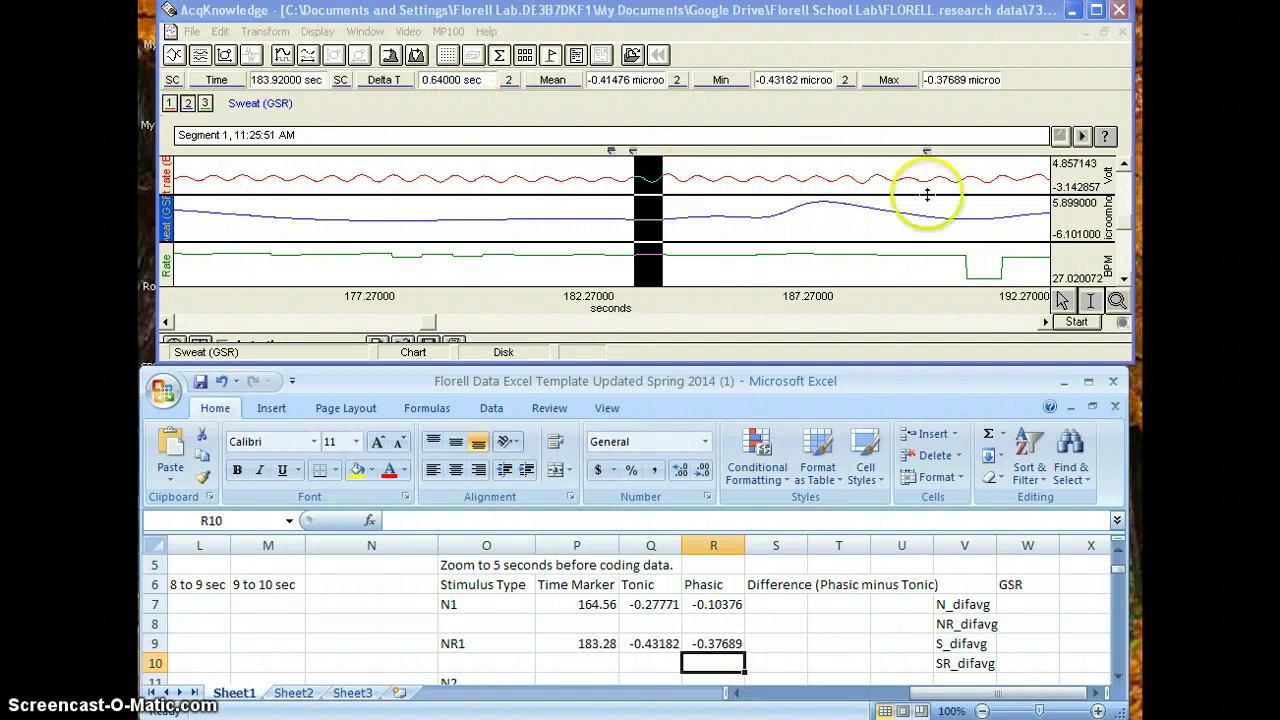
- Step through three event markers, then set a single time point at 189.96 s
click(1082, 137)
click(1083, 138)
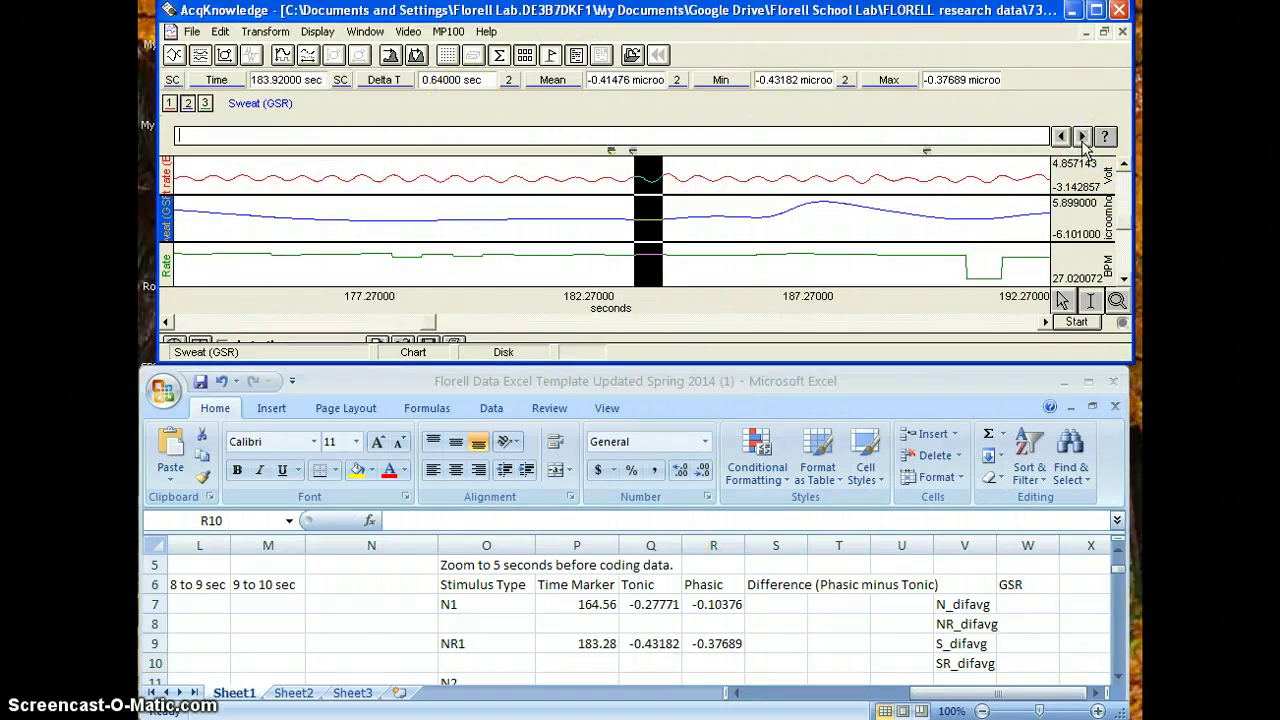
click(1083, 139)
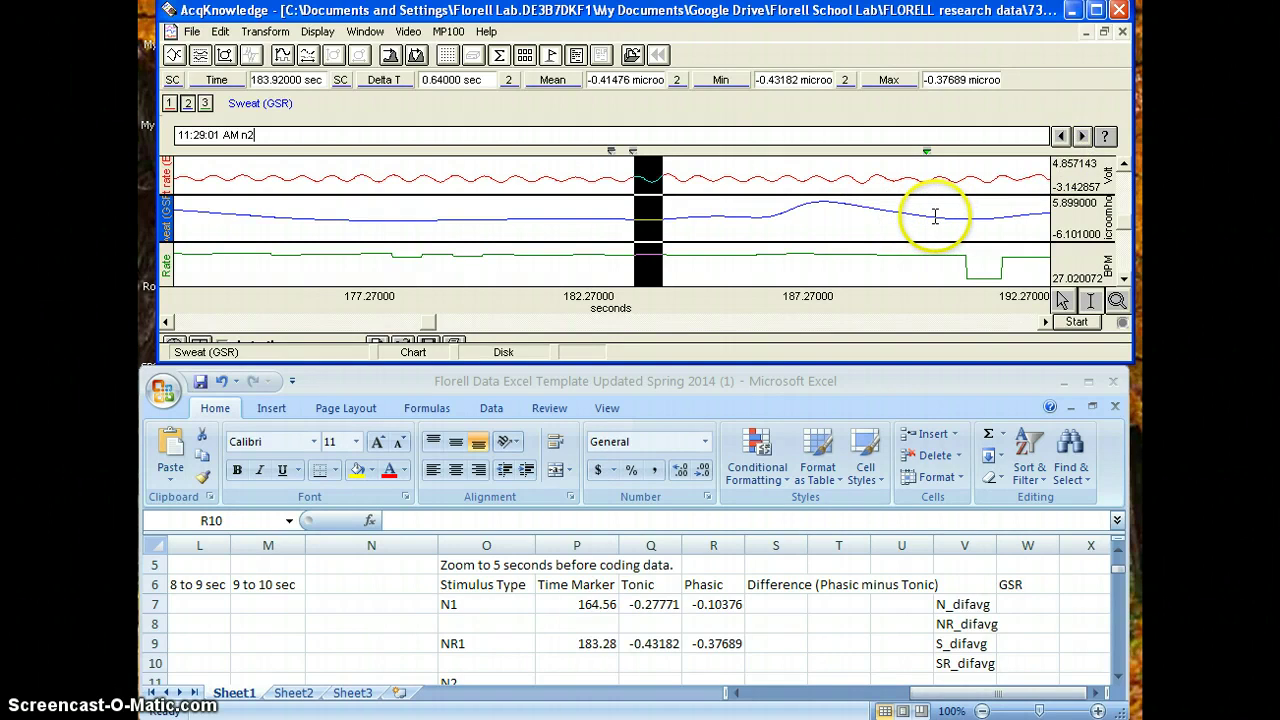
click(934, 217)
key(Left)
key(Left)
key(Left)
key(Left)
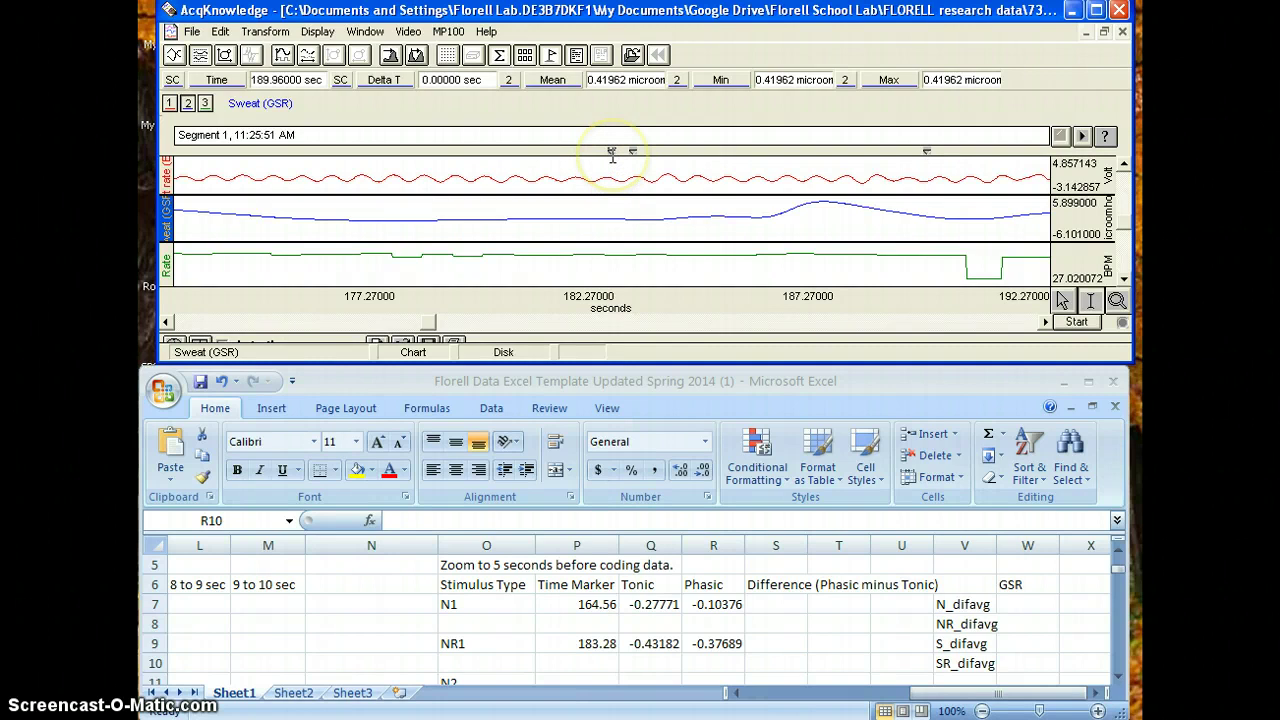
- Select a 0.42 s GSR span ending at 183.20 s, reading min -0.38147 and max -0.30823
click(617, 217)
click(608, 217)
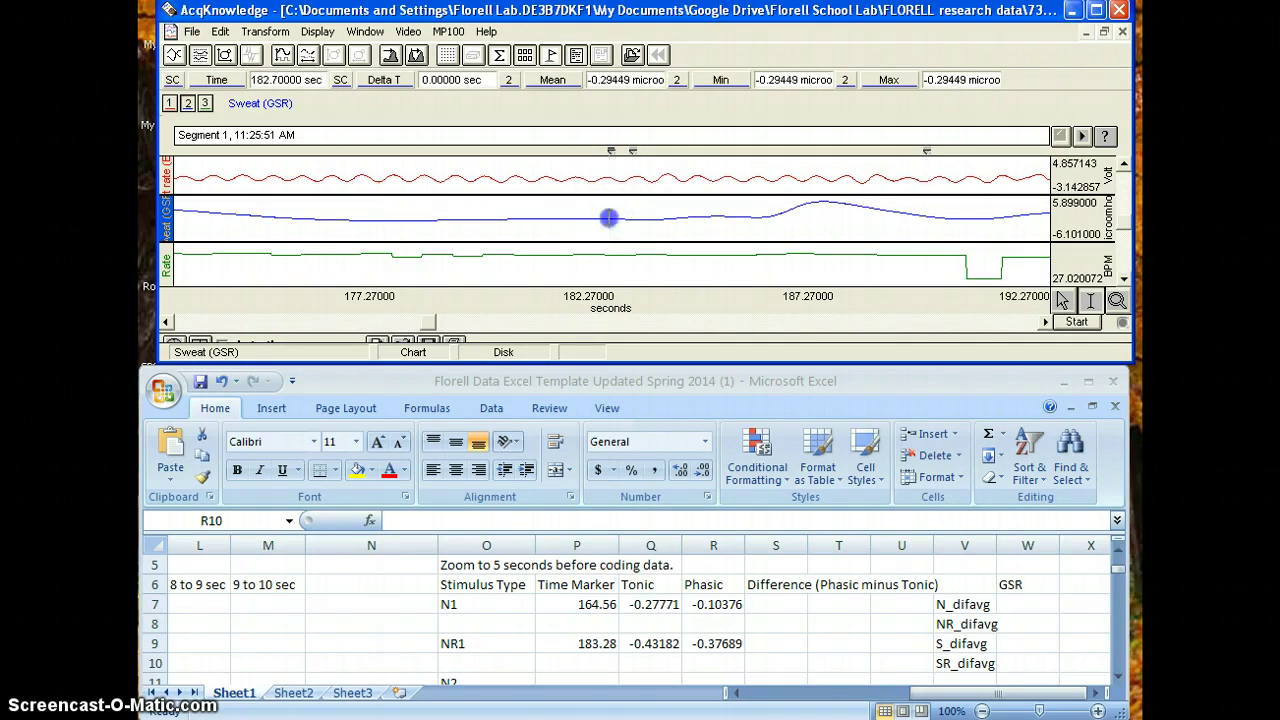
drag(609, 217, 623, 212)
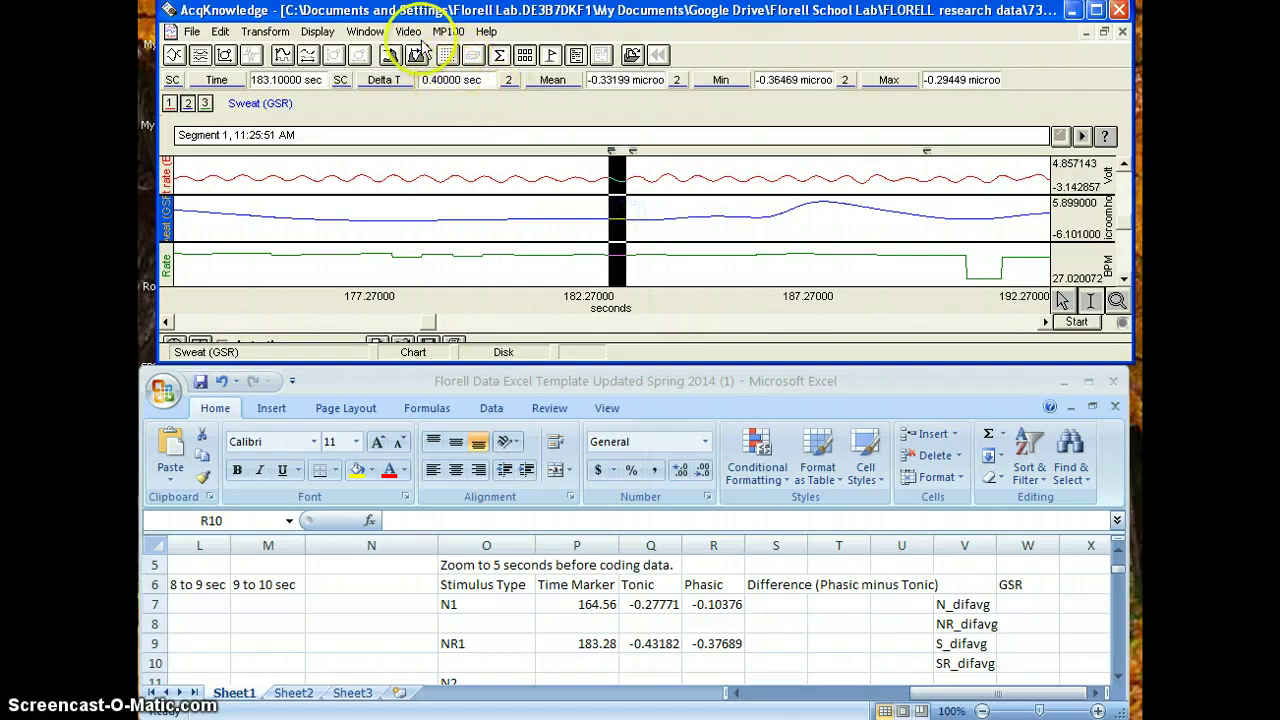
click(613, 216)
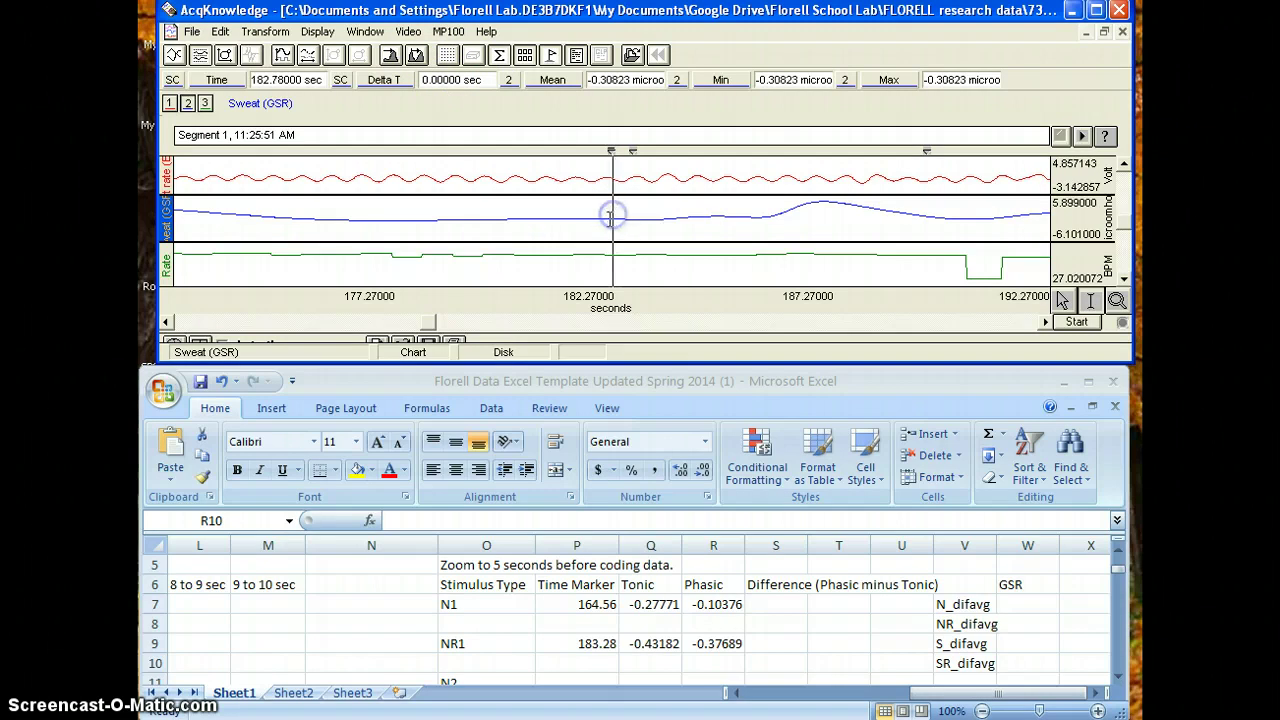
click(612, 216)
drag(613, 216, 620, 216)
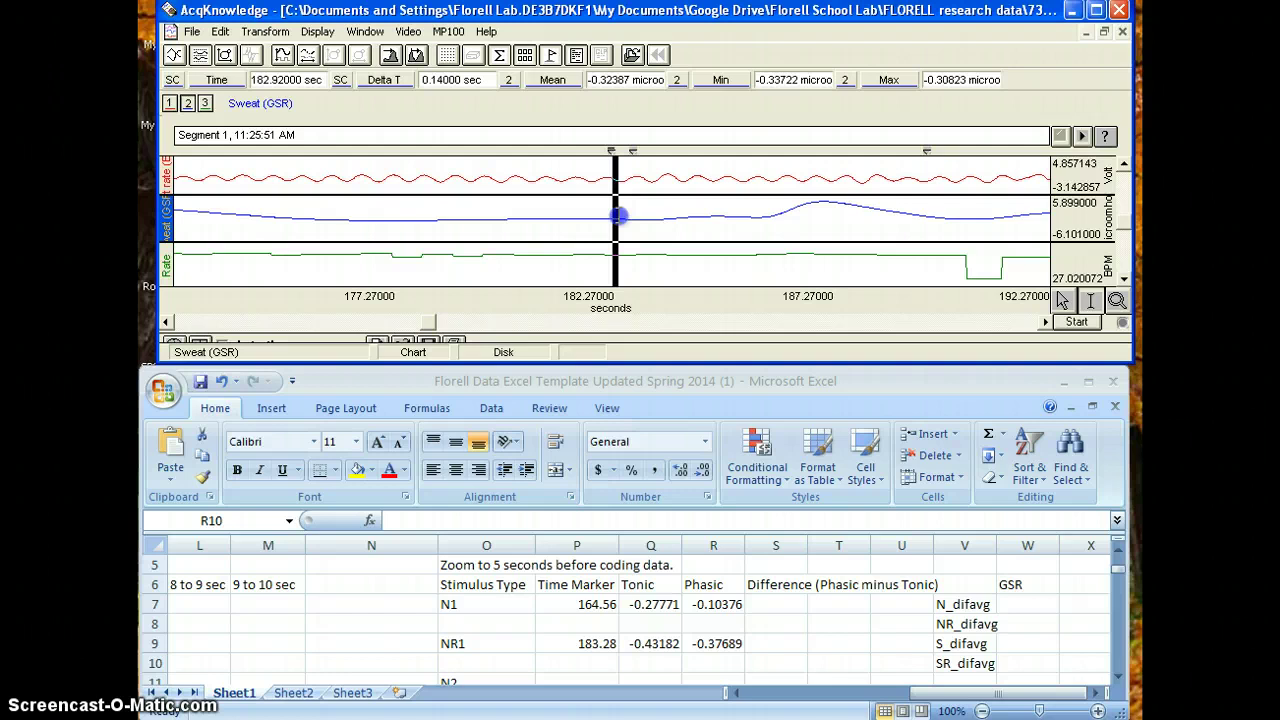
mouse_move(620, 216)
mouse_down()
mouse_move(724, 218)
mouse_move(632, 220)
mouse_up()
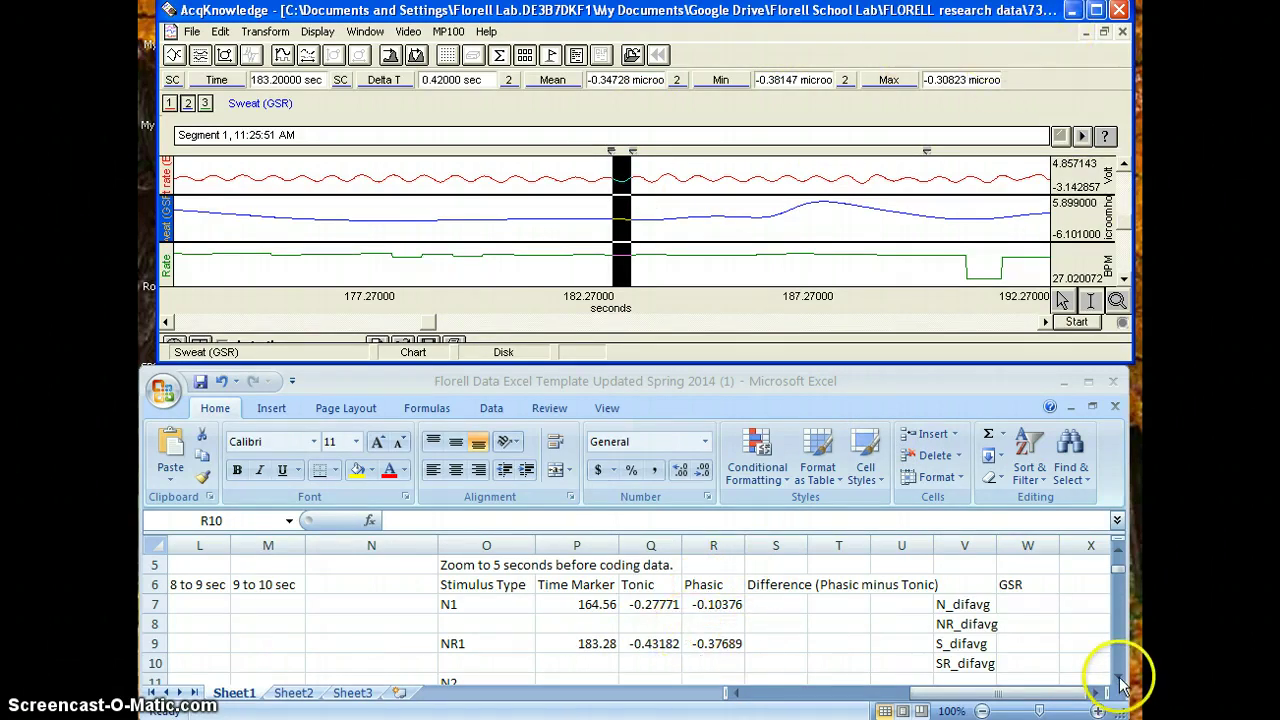
click(775, 605)
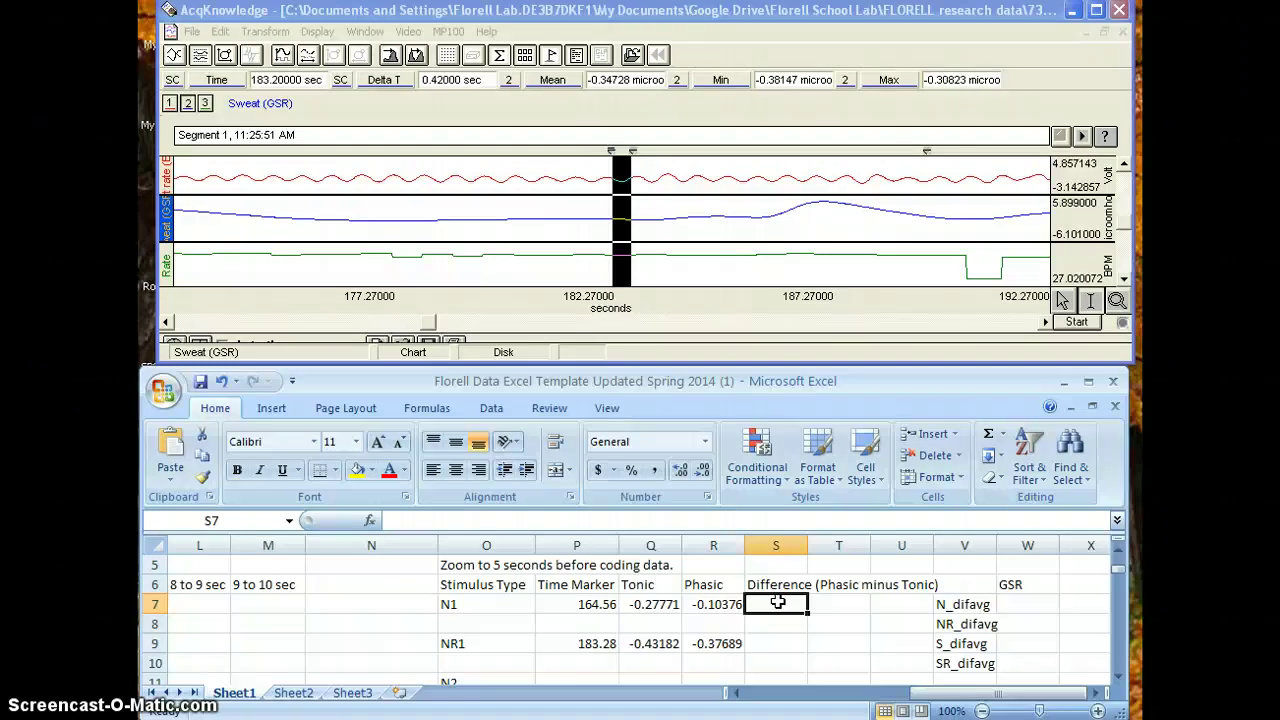
- Enter =R7-Q7 in S7 for the N1 phasic-minus-tonic difference, giving 0.17395
text(=)
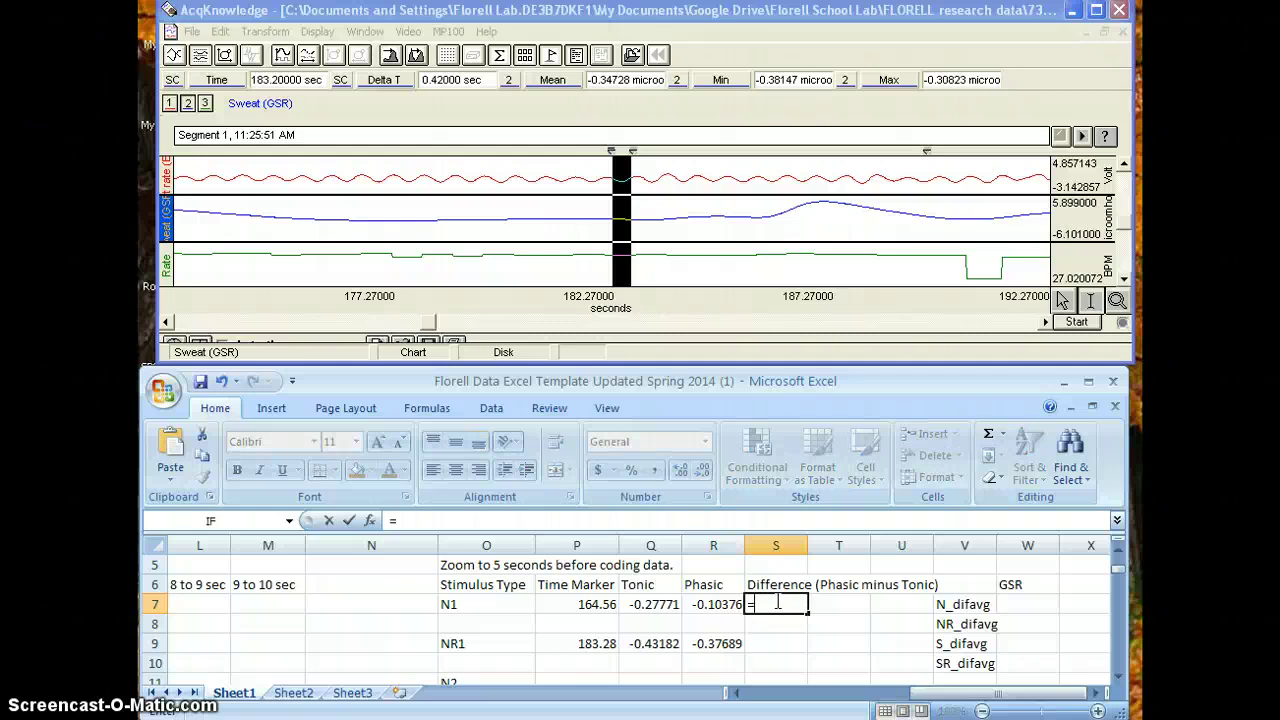
text(S)
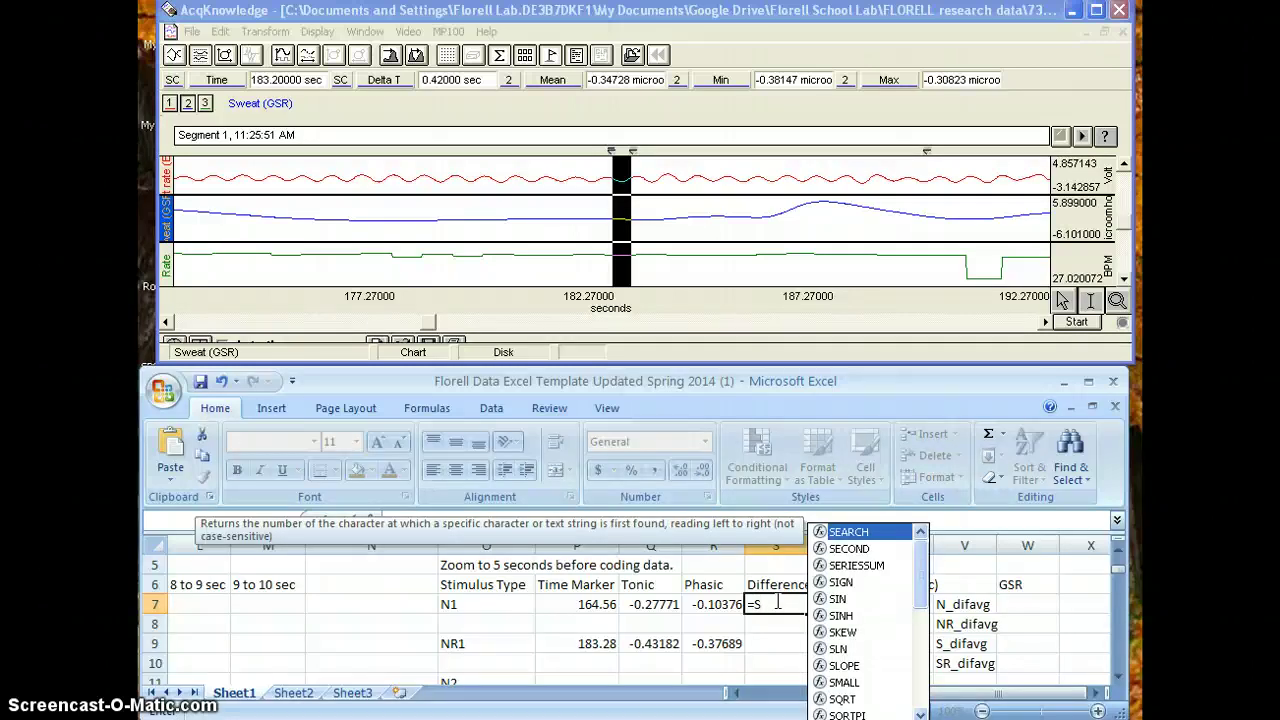
text(UN)
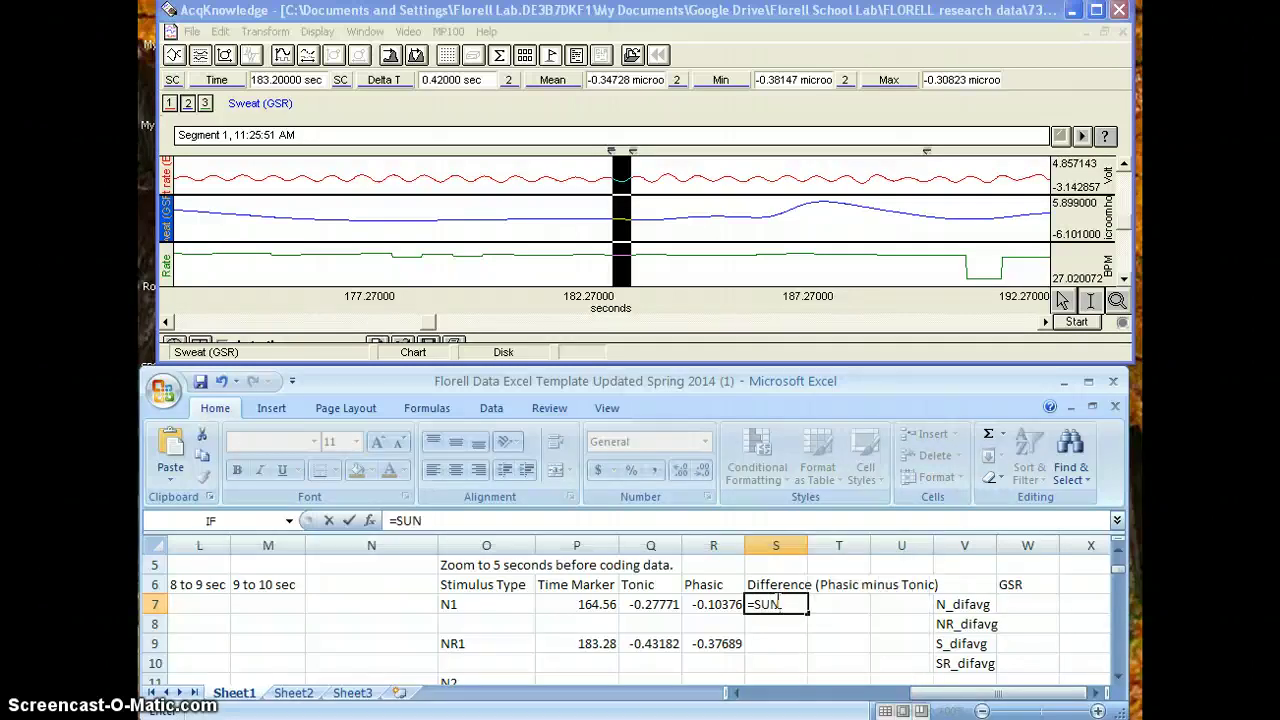
key(BackSpace)
text(B)
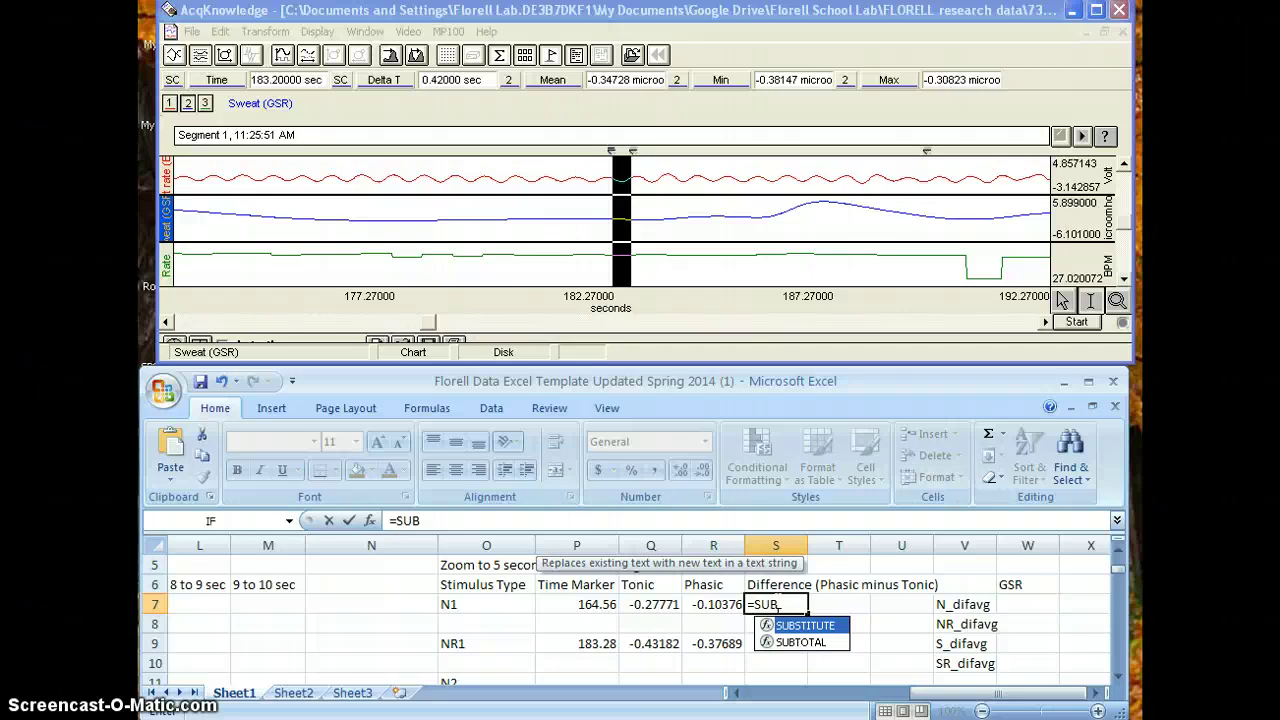
key(BackSpace)
key(BackSpace)
key(BackSpace)
text(M)
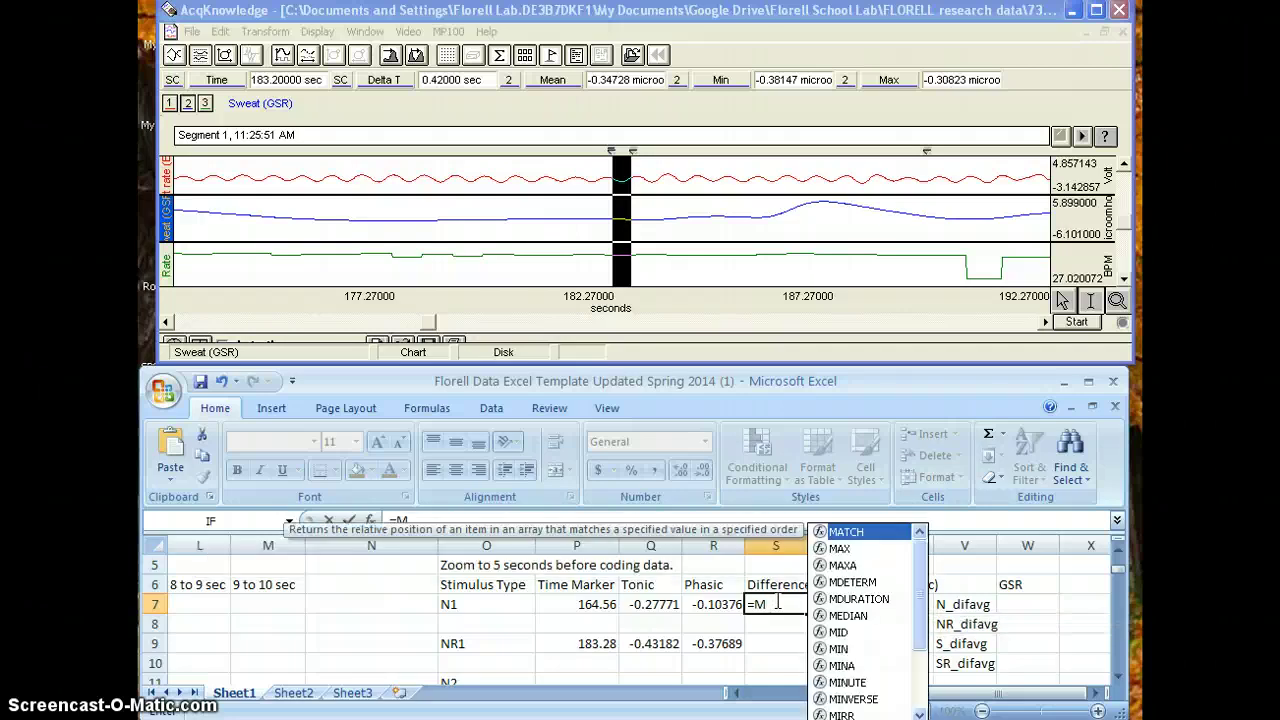
text(IN)
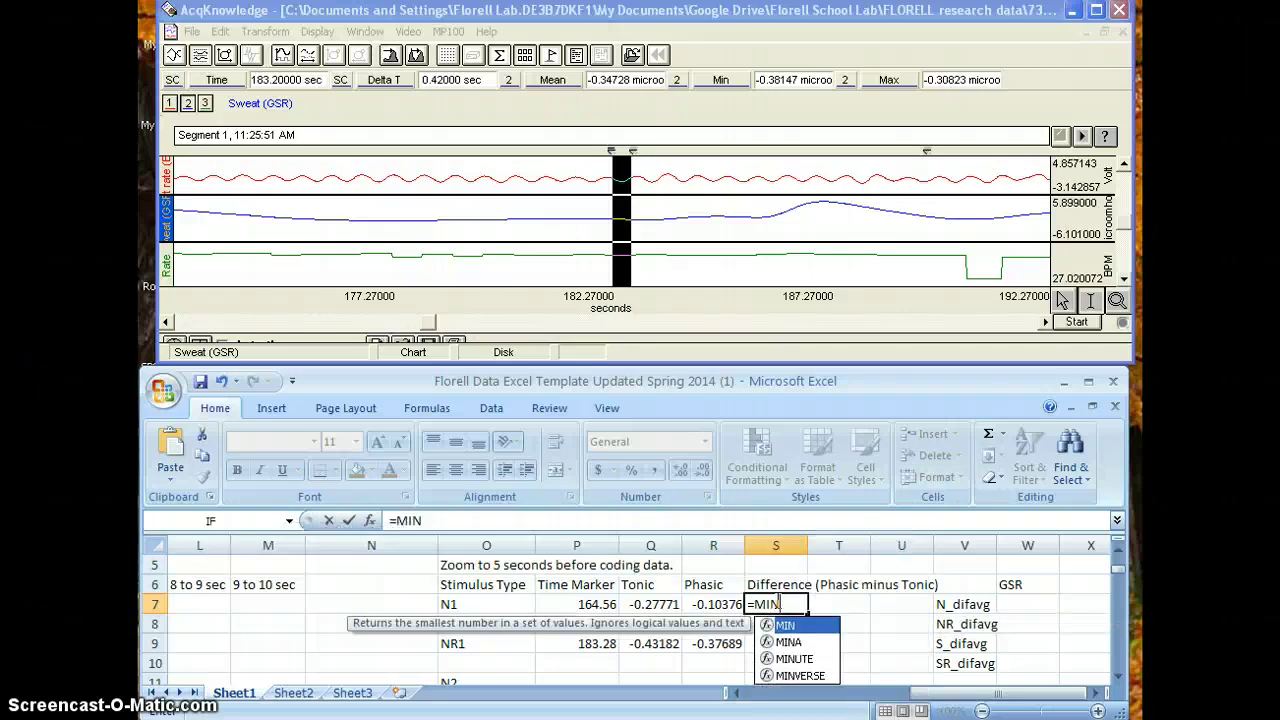
key(BackSpace)
key(BackSpace)
key(BackSpace)
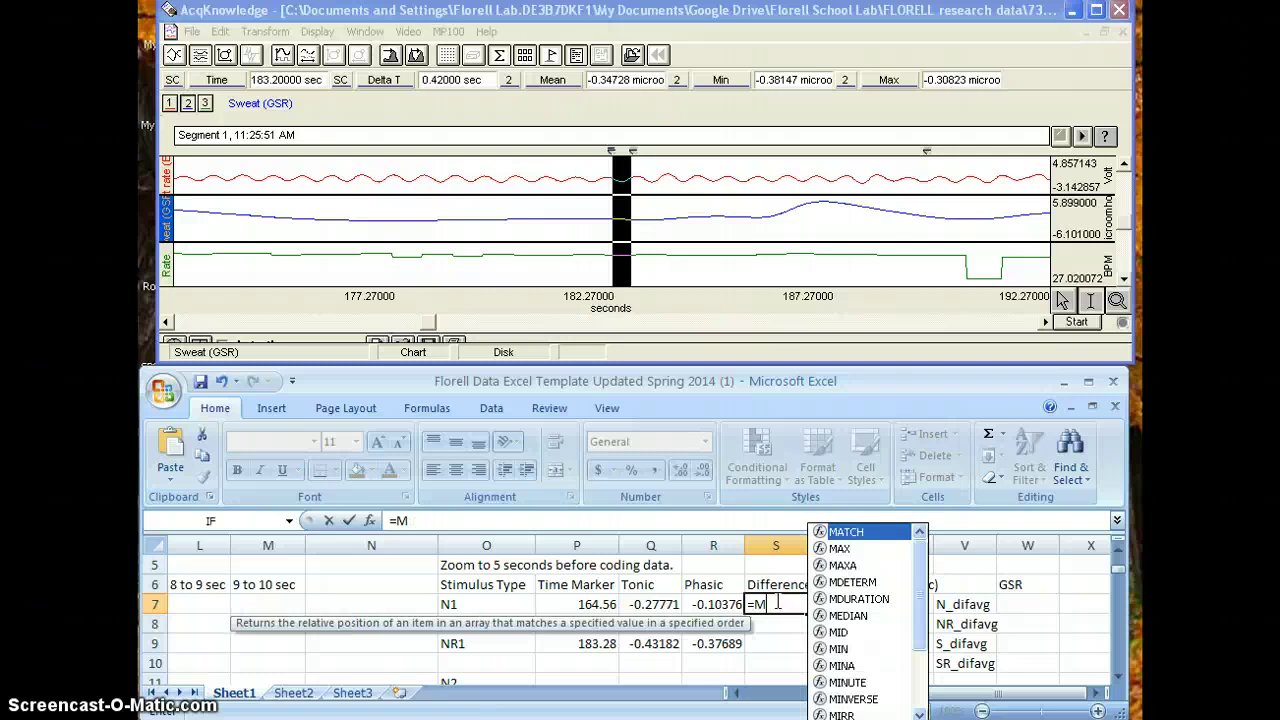
key(BackSpace)
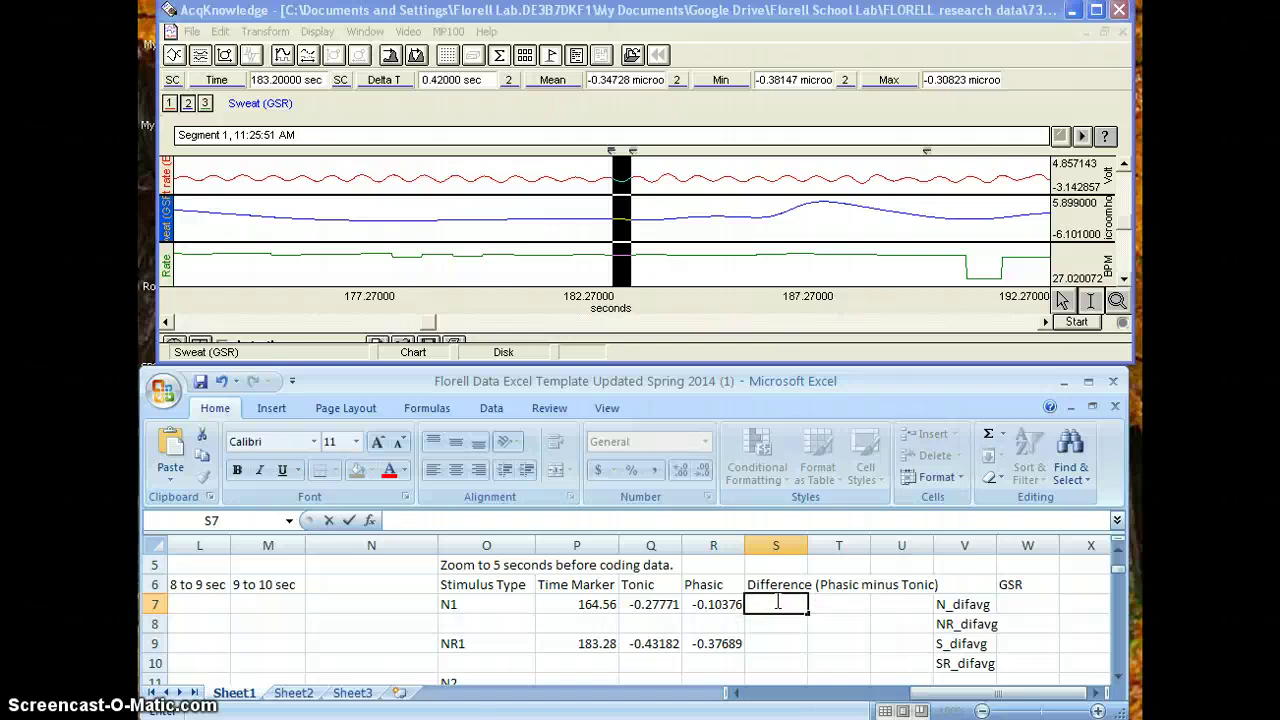
text(=)
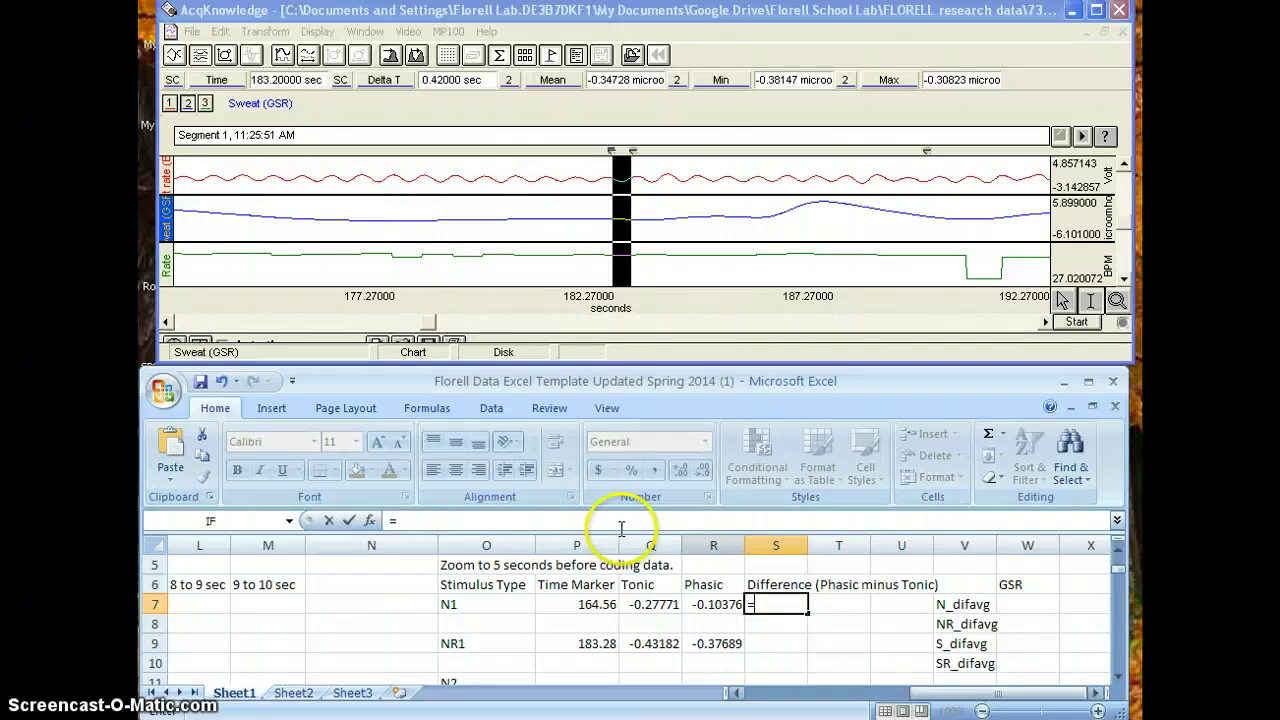
click(712, 604)
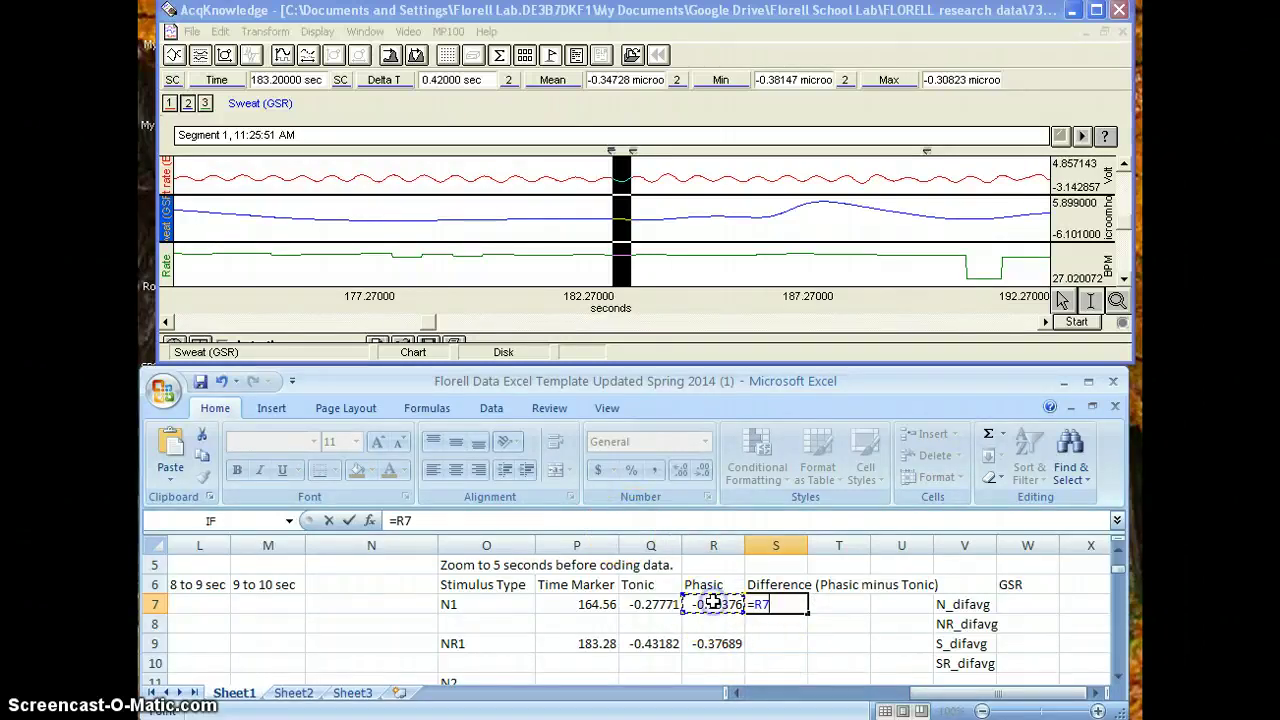
text(-)
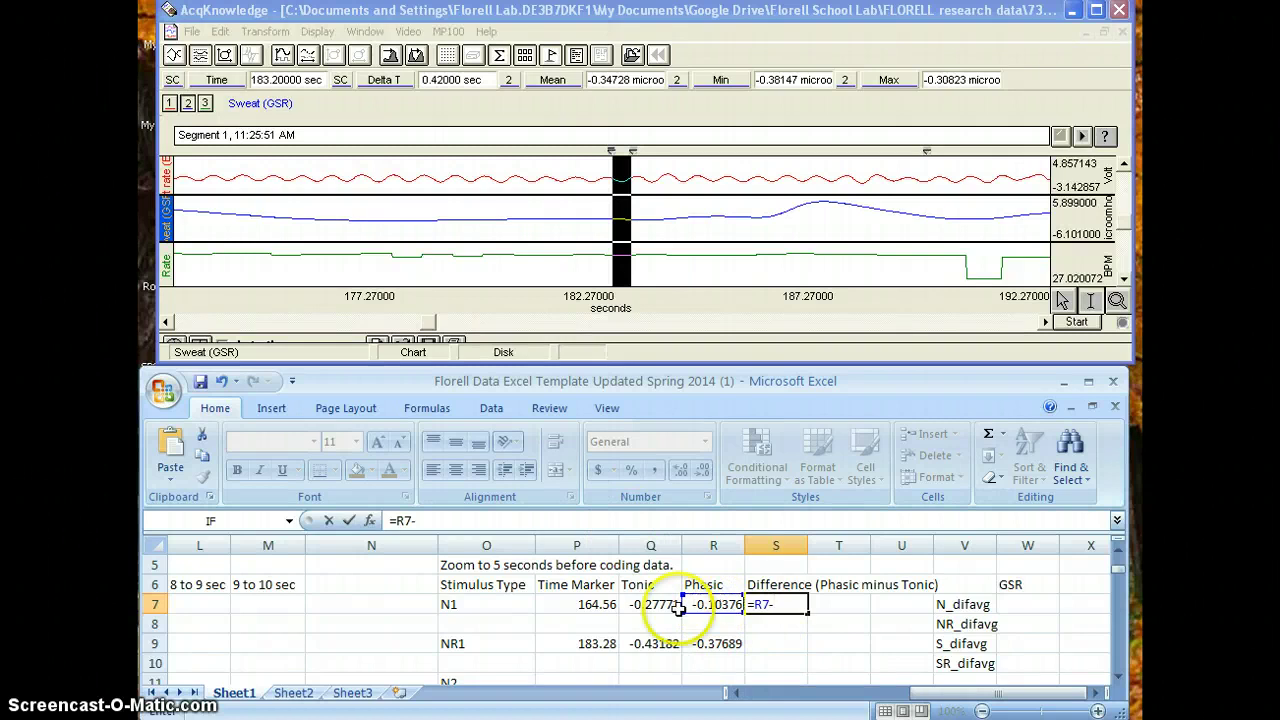
click(655, 604)
key(Return)
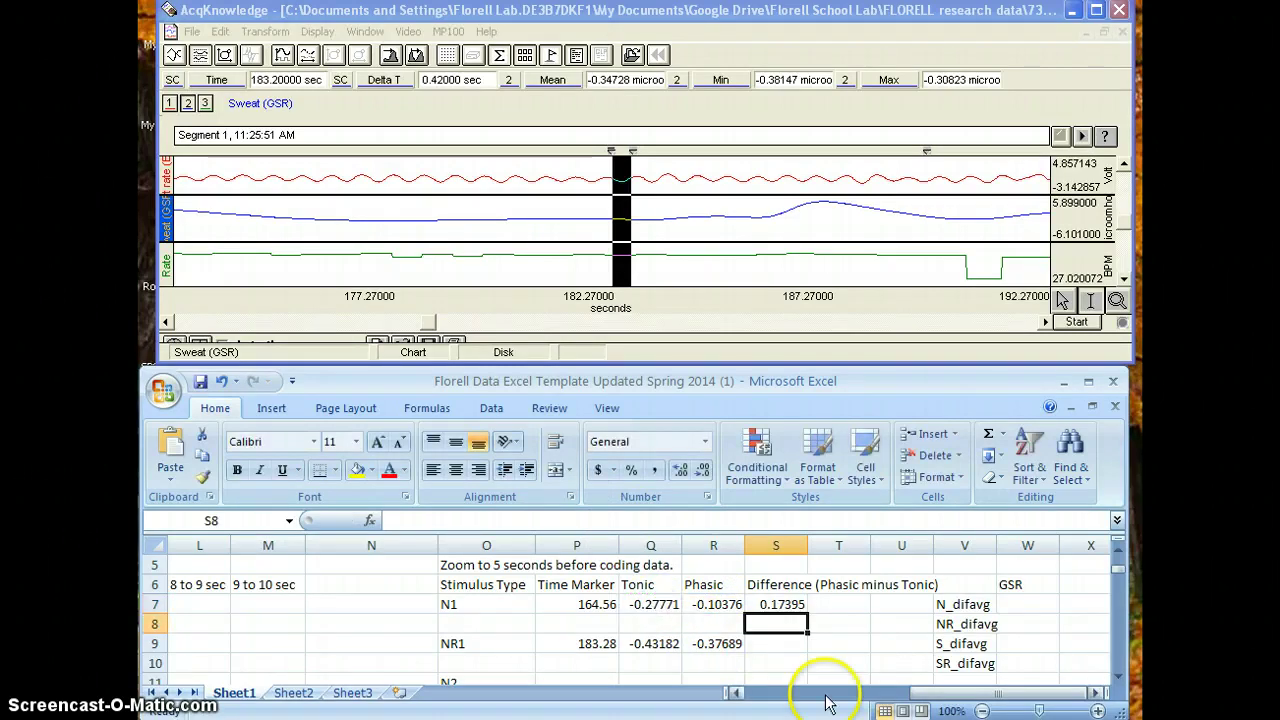
- Enter =R9-Q9 in S9 for the NR1 difference, giving 0.05493
click(772, 645)
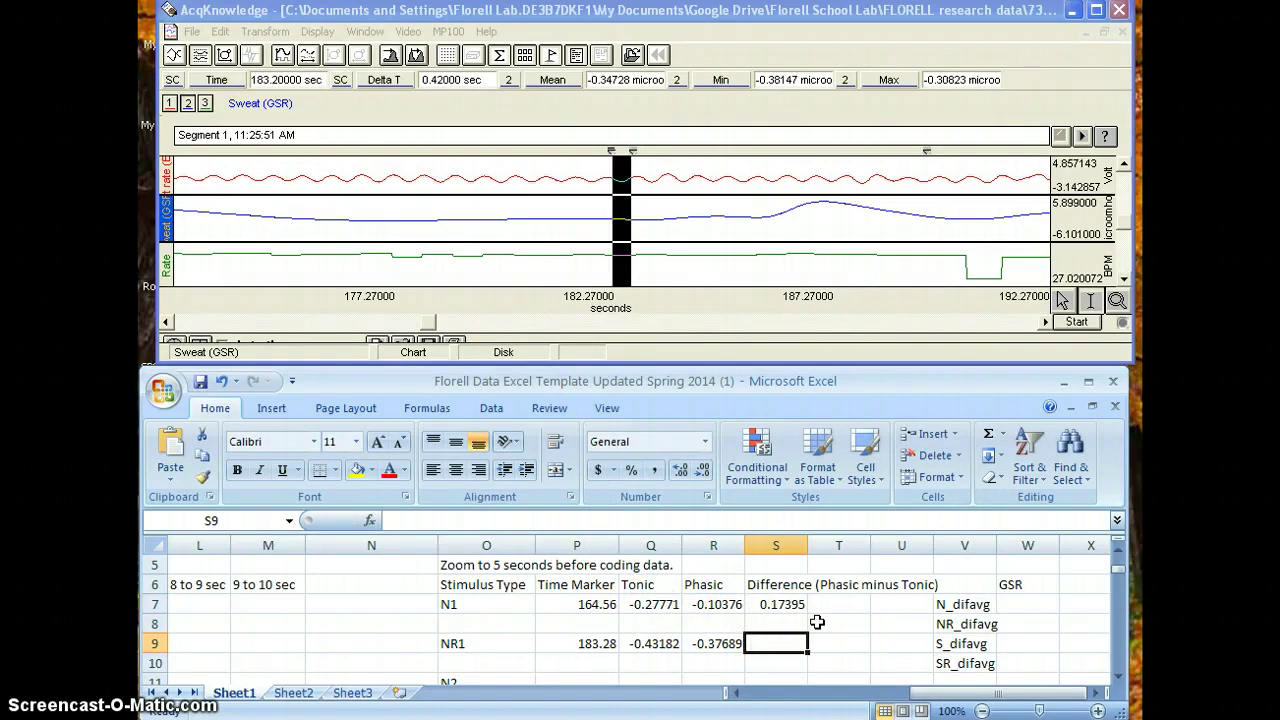
text(=)
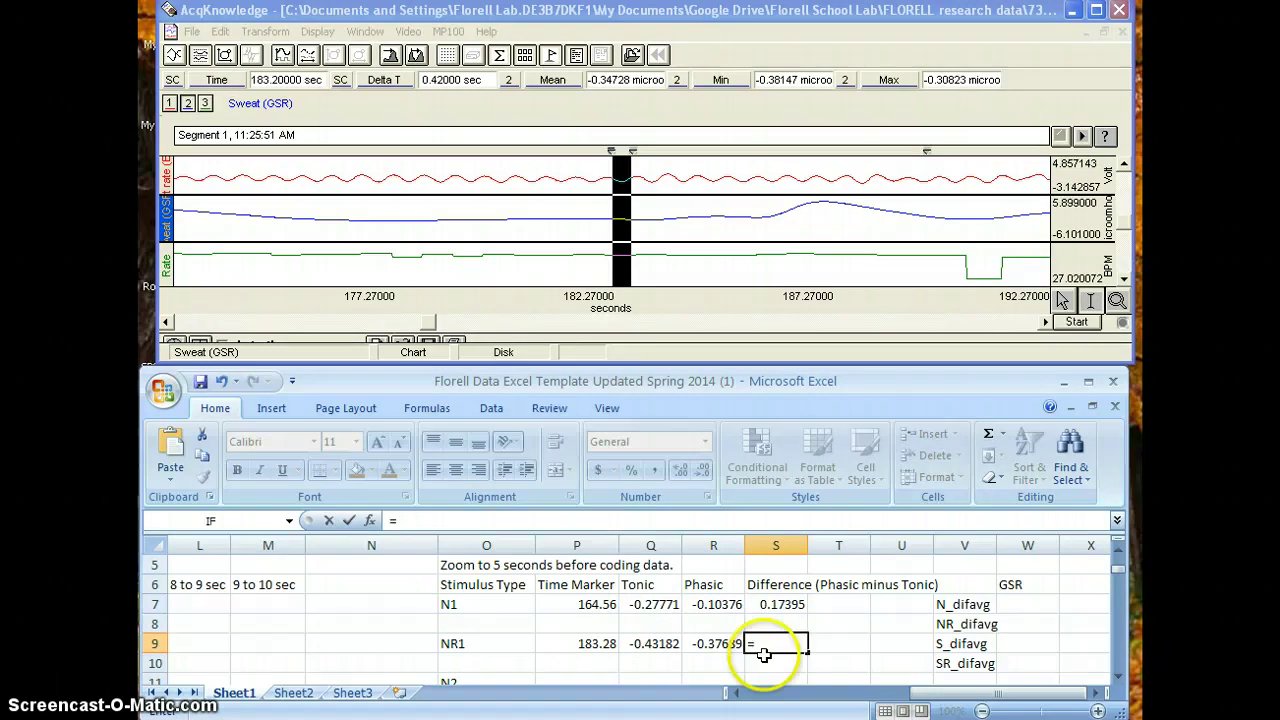
click(716, 648)
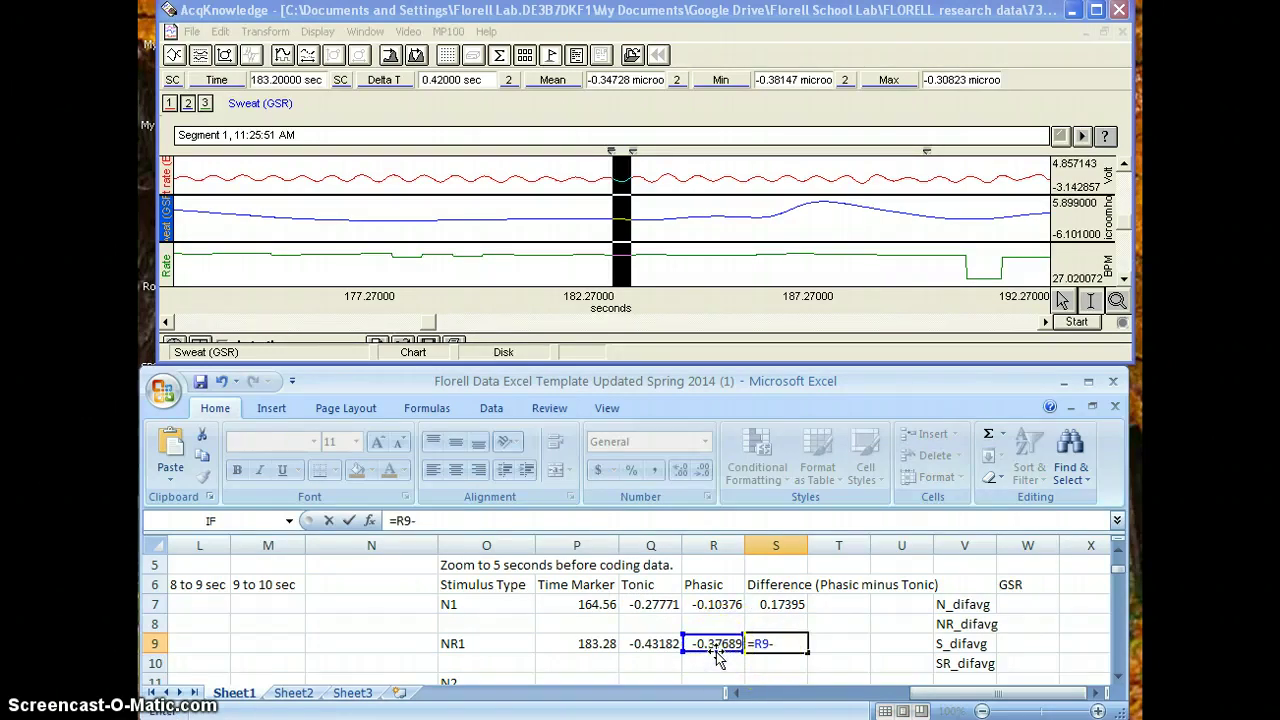
text(-)
click(670, 645)
key(Return)
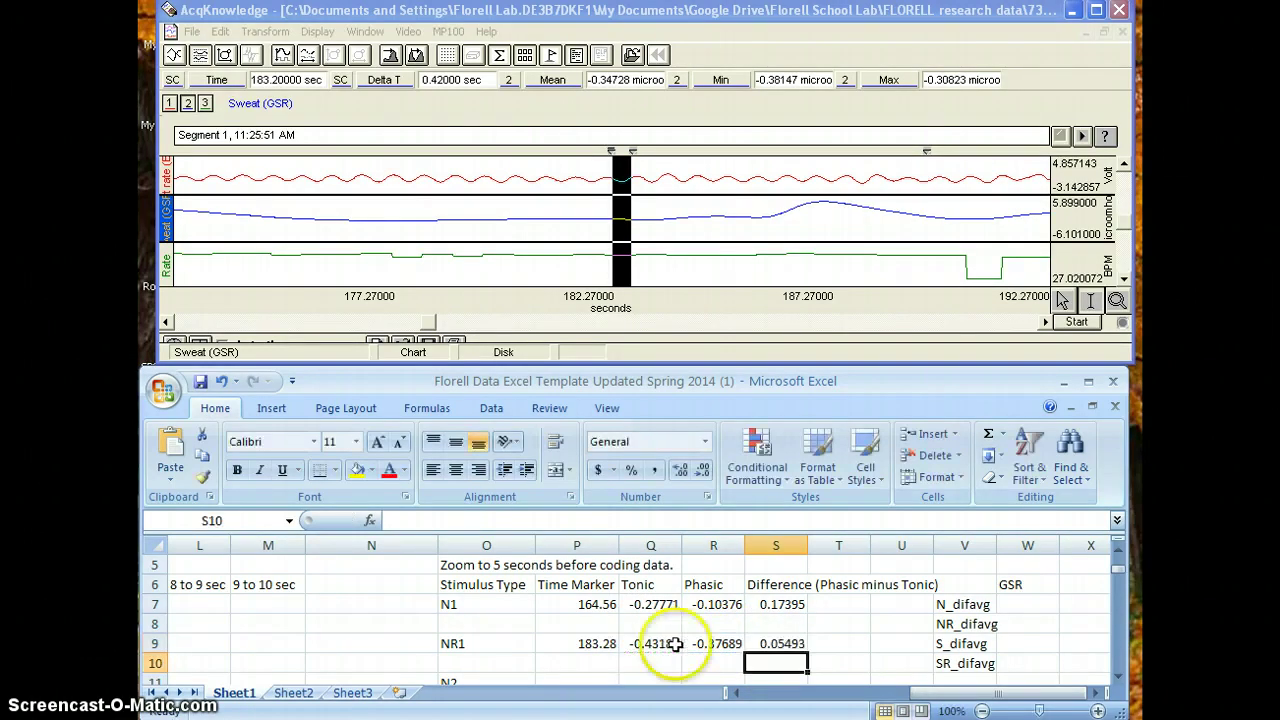
scroll(805, 620, down, 7)
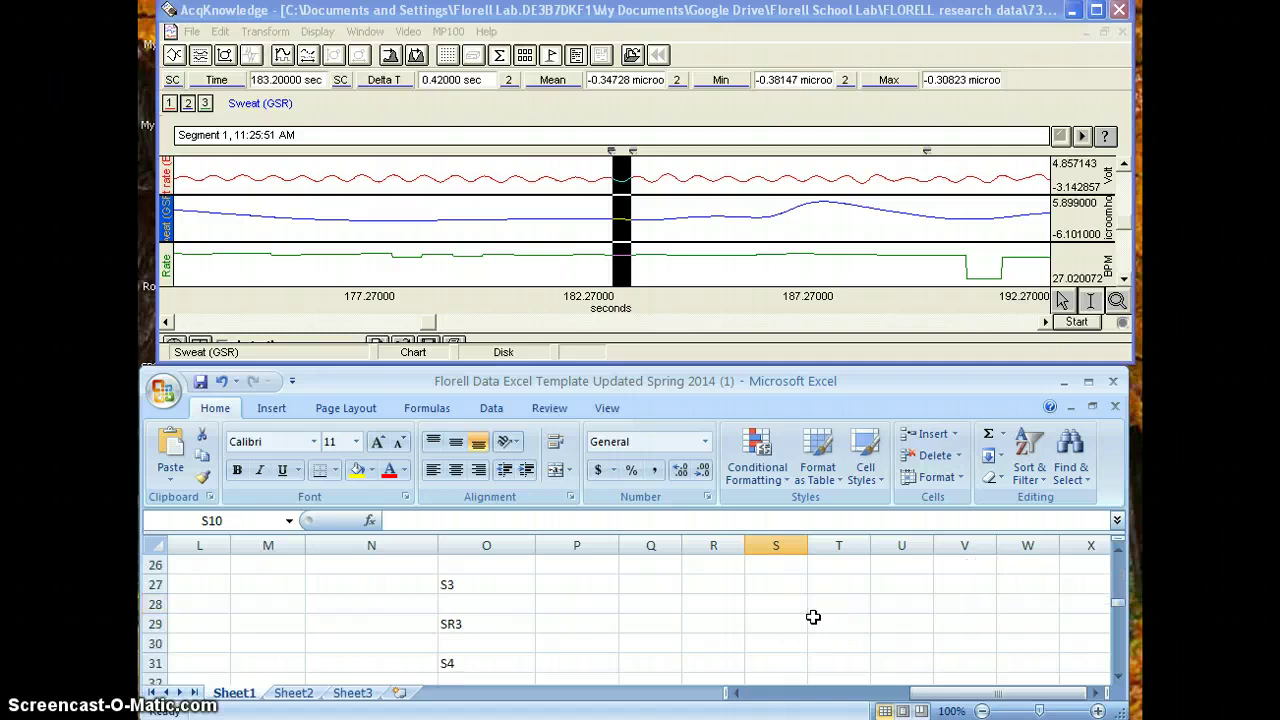
scroll(813, 617, down, 10)
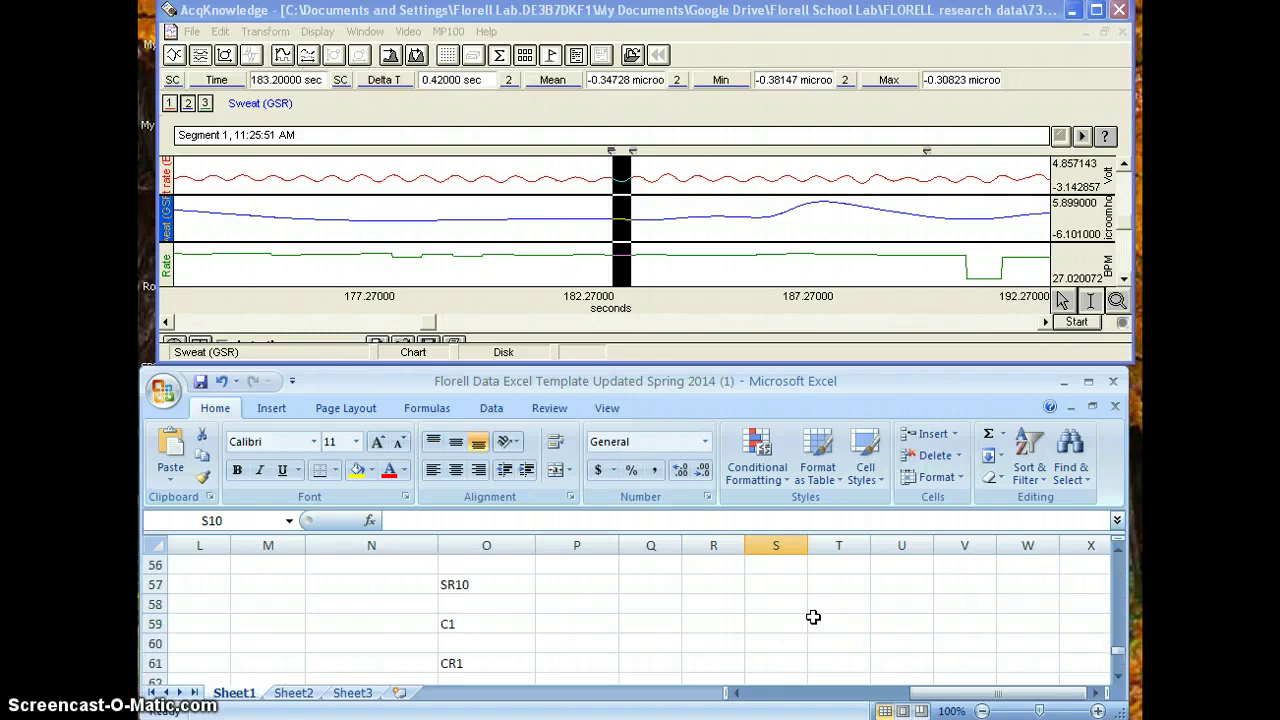
scroll(790, 622, up, 18)
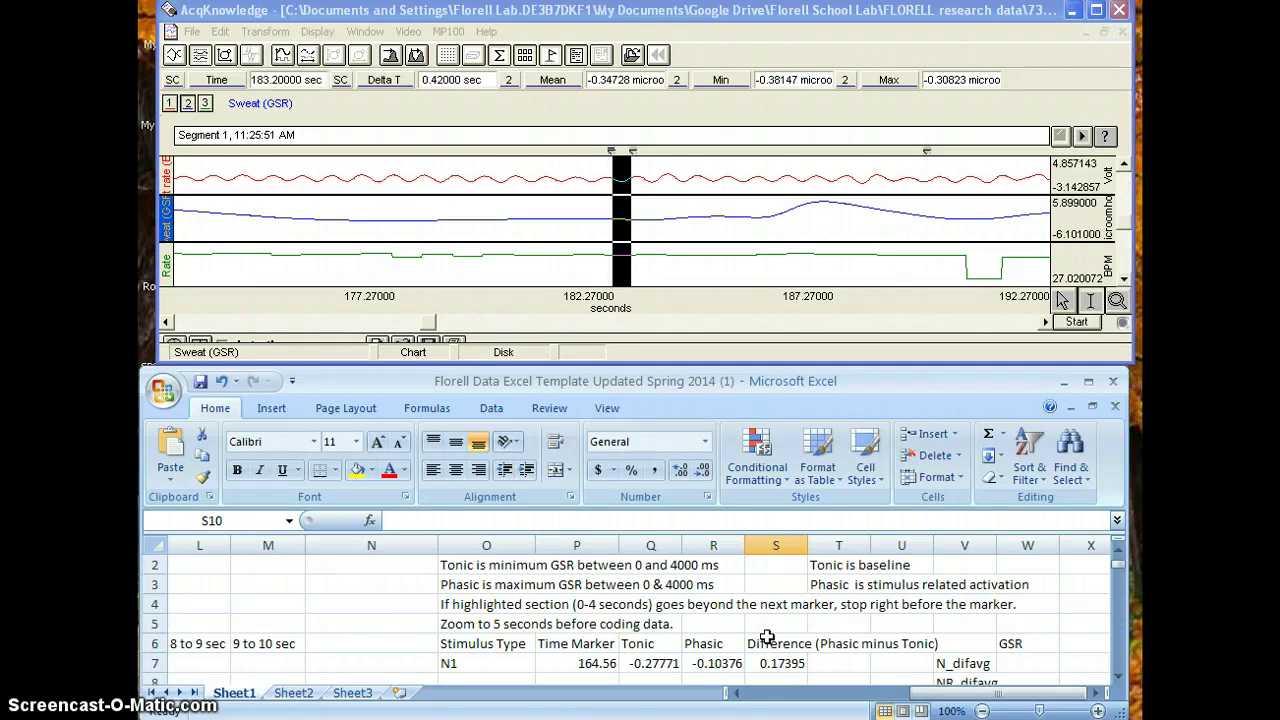
scroll(767, 637, up, 1)
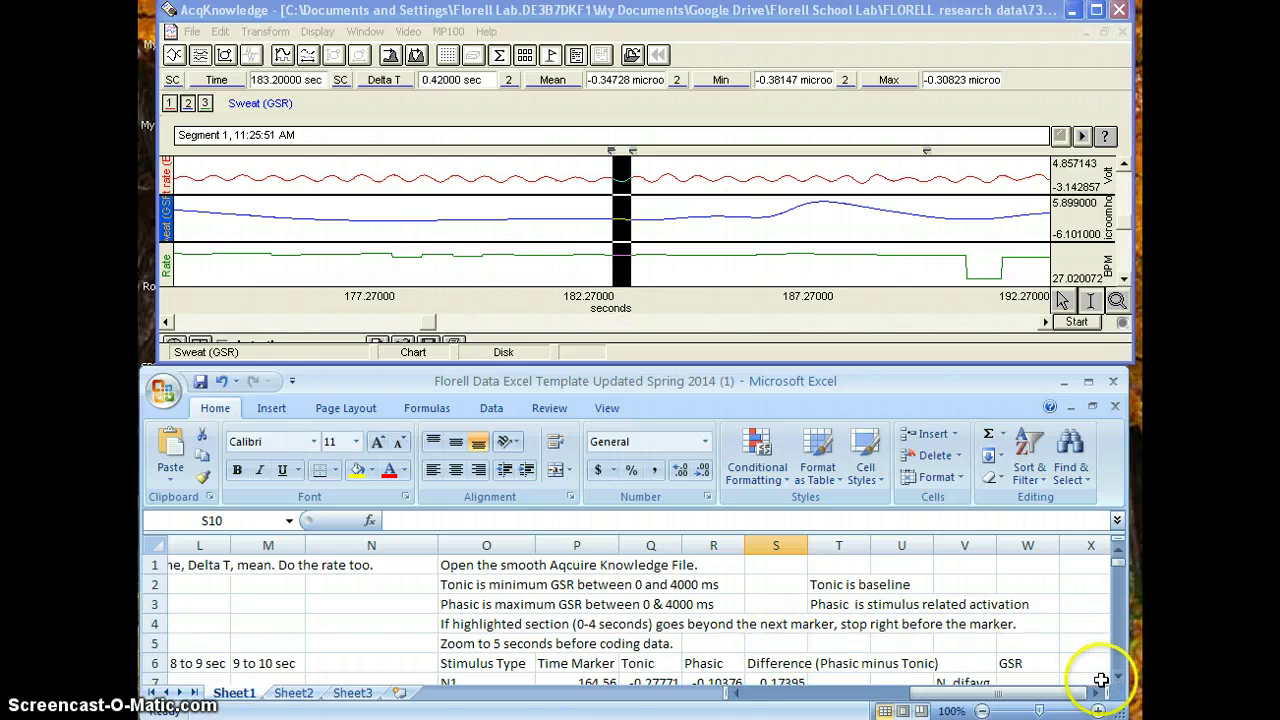
click(757, 375)
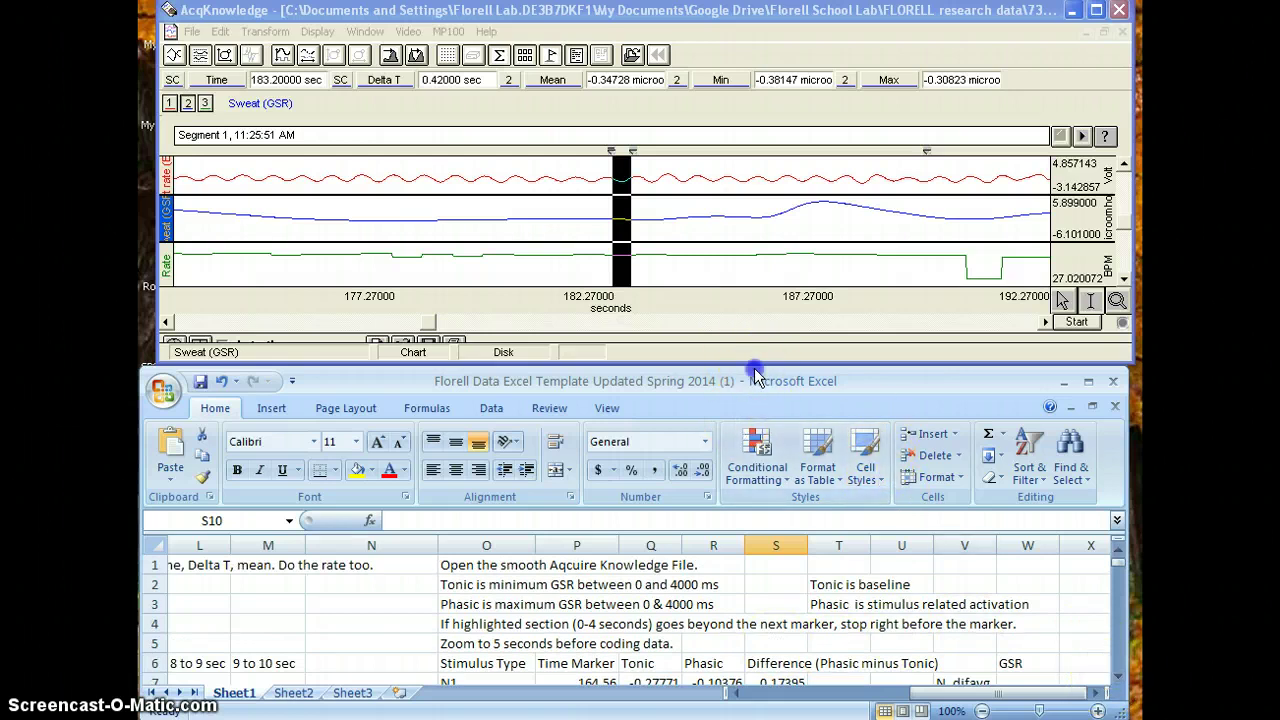
drag(757, 375, 760, 281)
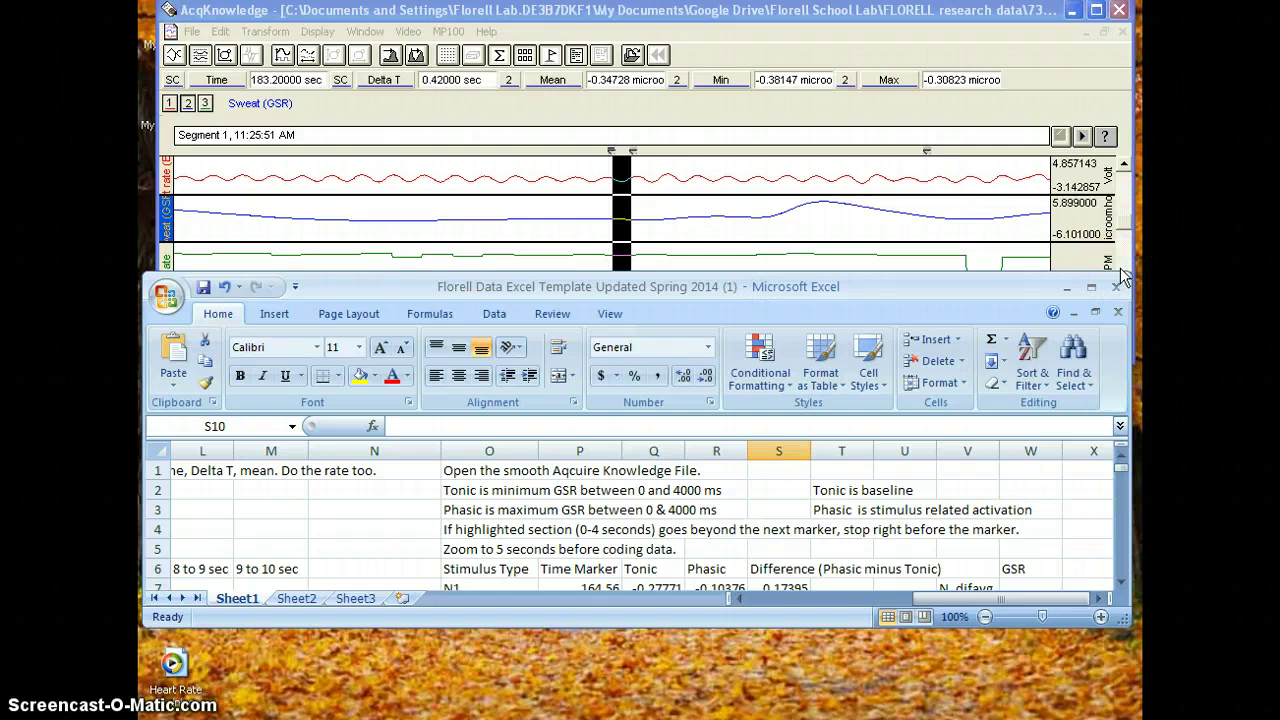
drag(900, 280, 892, 353)
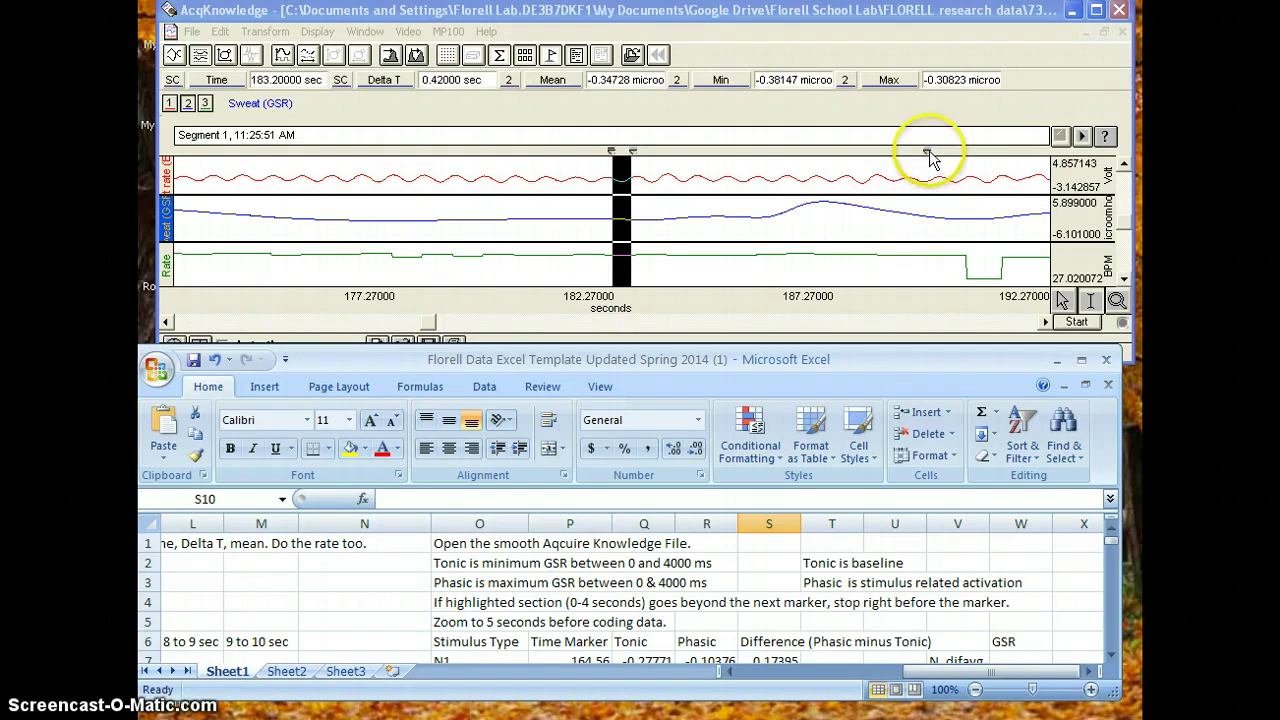
- Try sample GSR selections: a 1-second stretch and about a second near 177 s
click(928, 216)
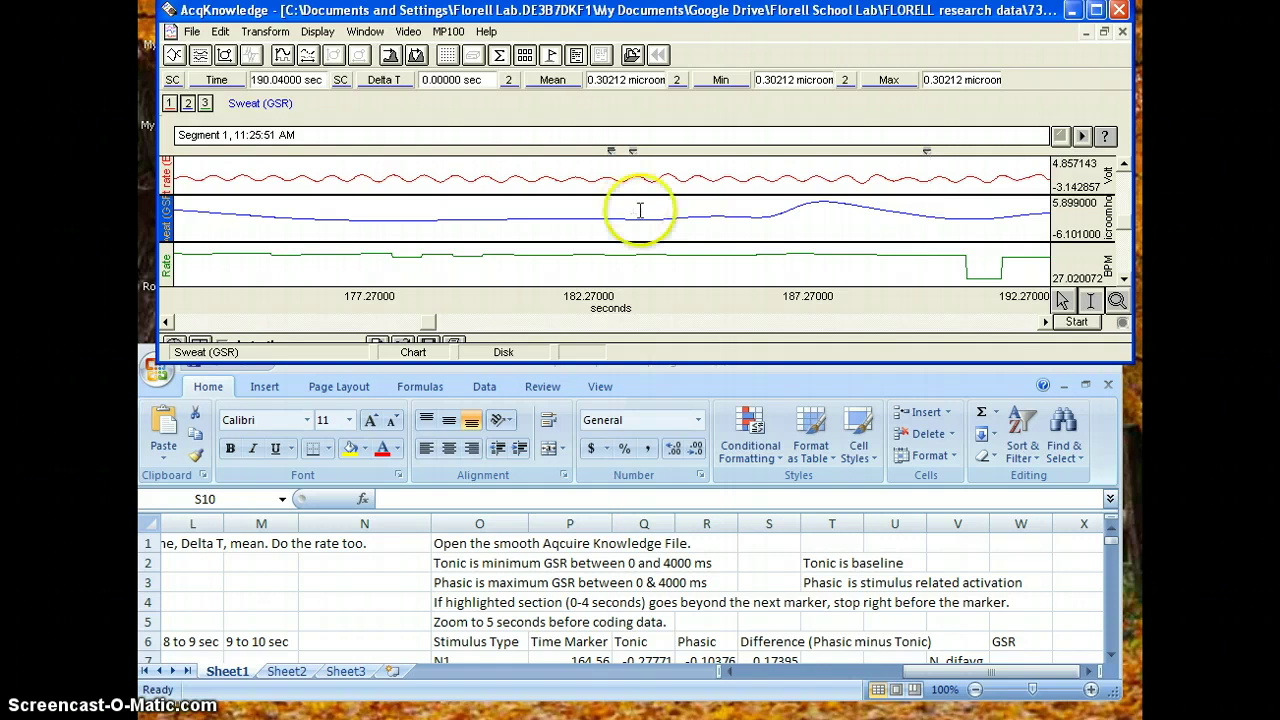
drag(434, 217, 611, 228)
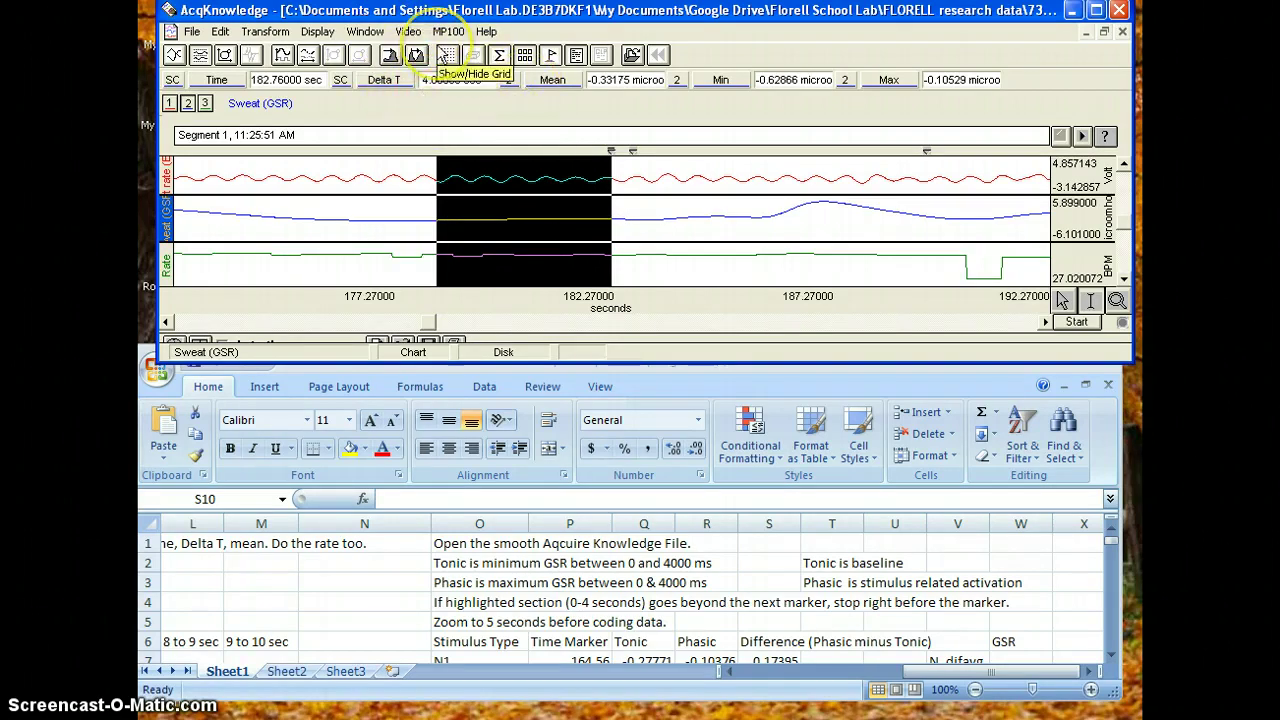
click(659, 218)
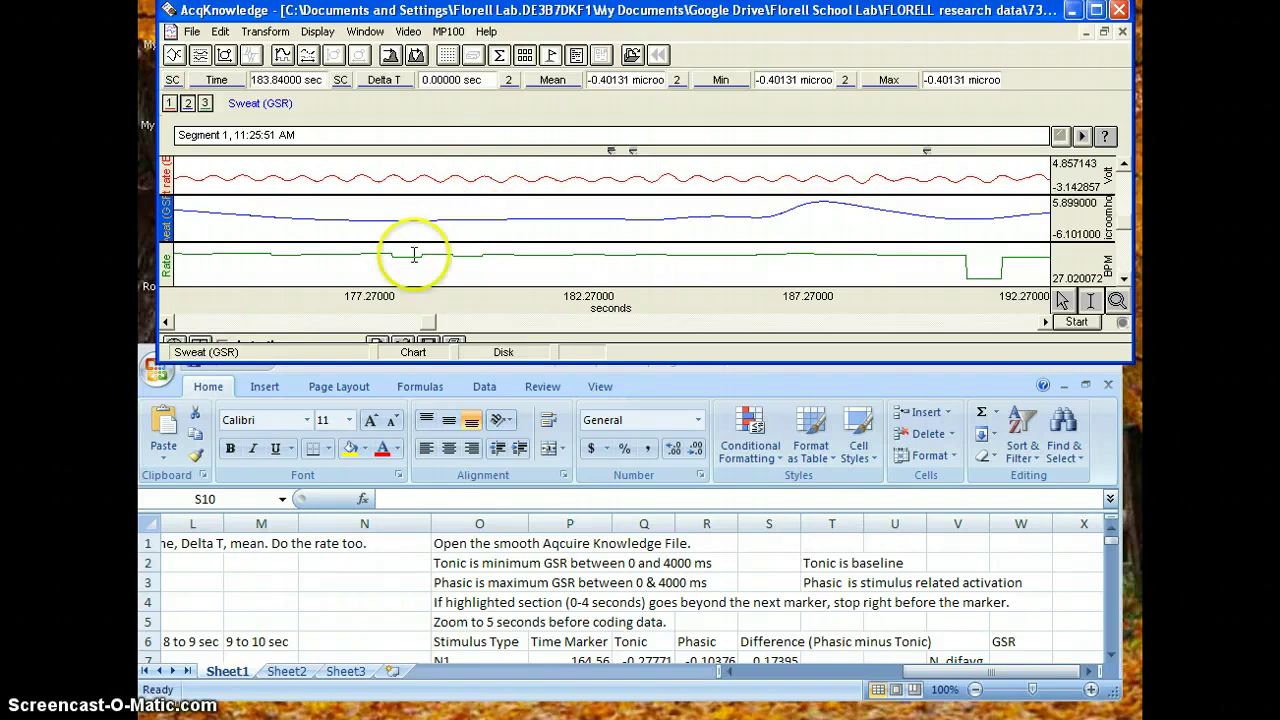
drag(298, 218, 343, 220)
click(360, 220)
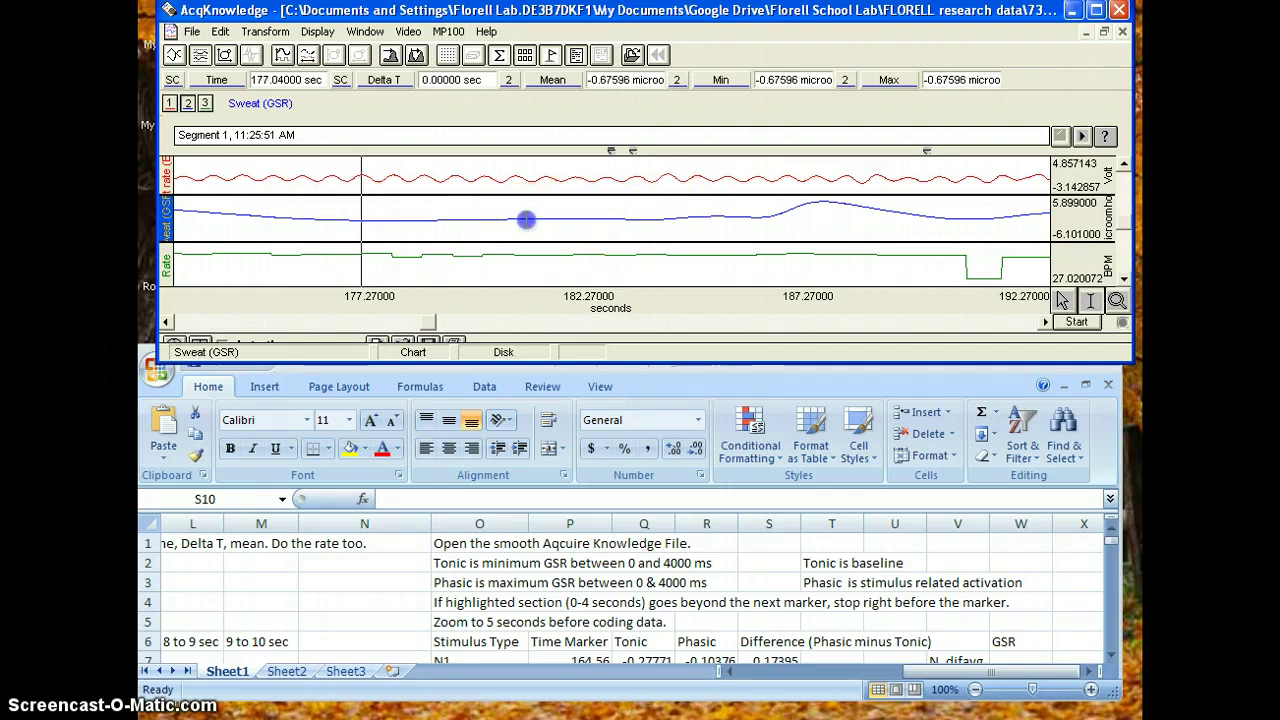
- Select 0.2 s and 2 s spans of the GSR rise, then leave a point at 185.40 s
drag(527, 220, 536, 220)
click(677, 218)
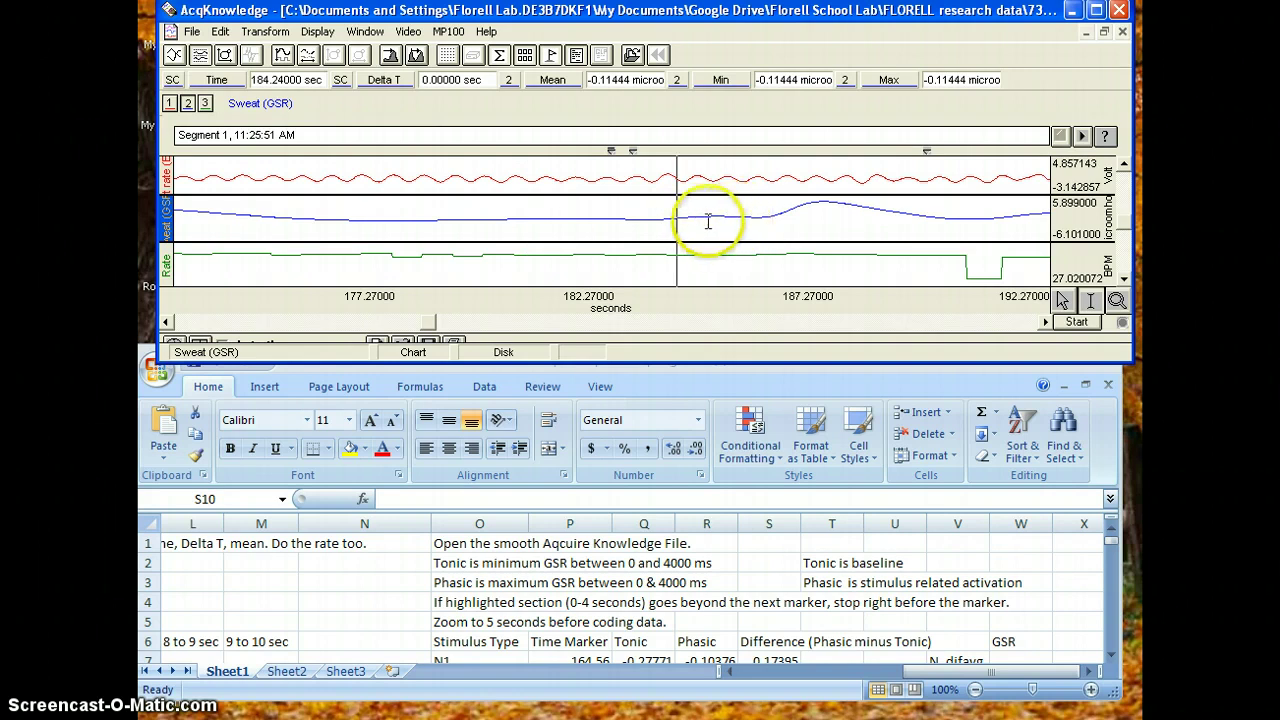
click(676, 215)
drag(676, 215, 770, 237)
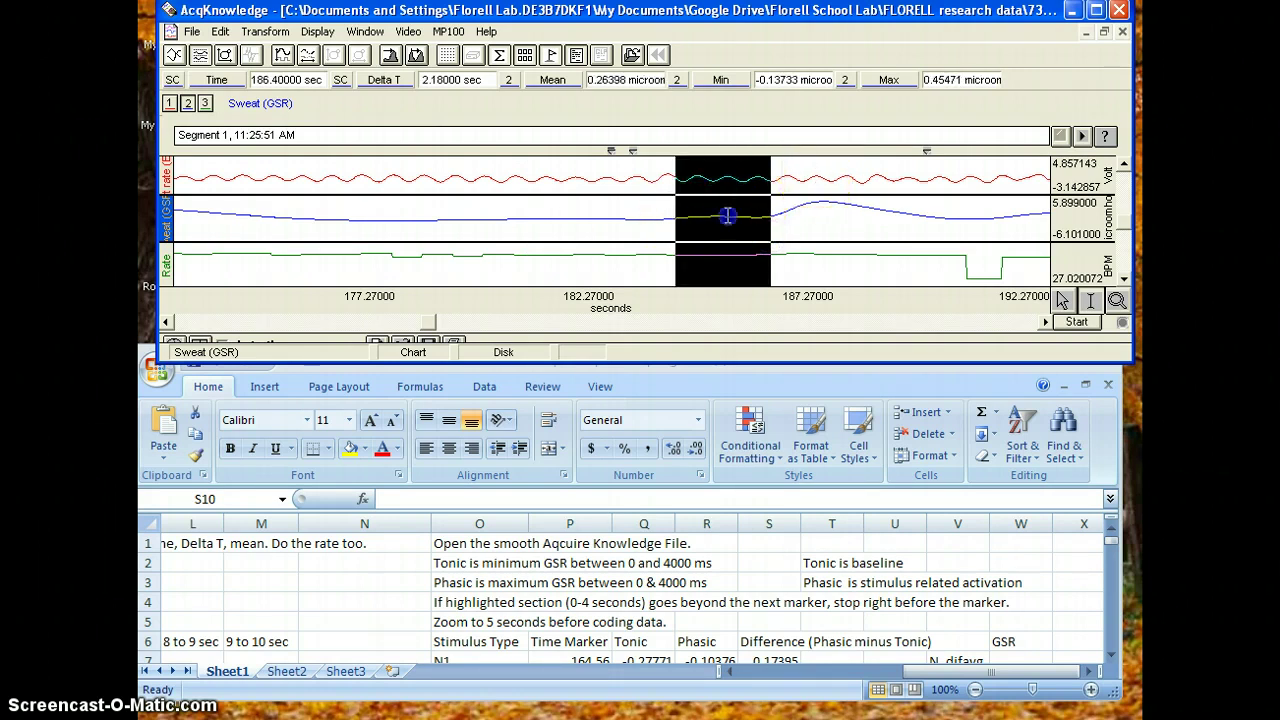
click(728, 215)
click(715, 218)
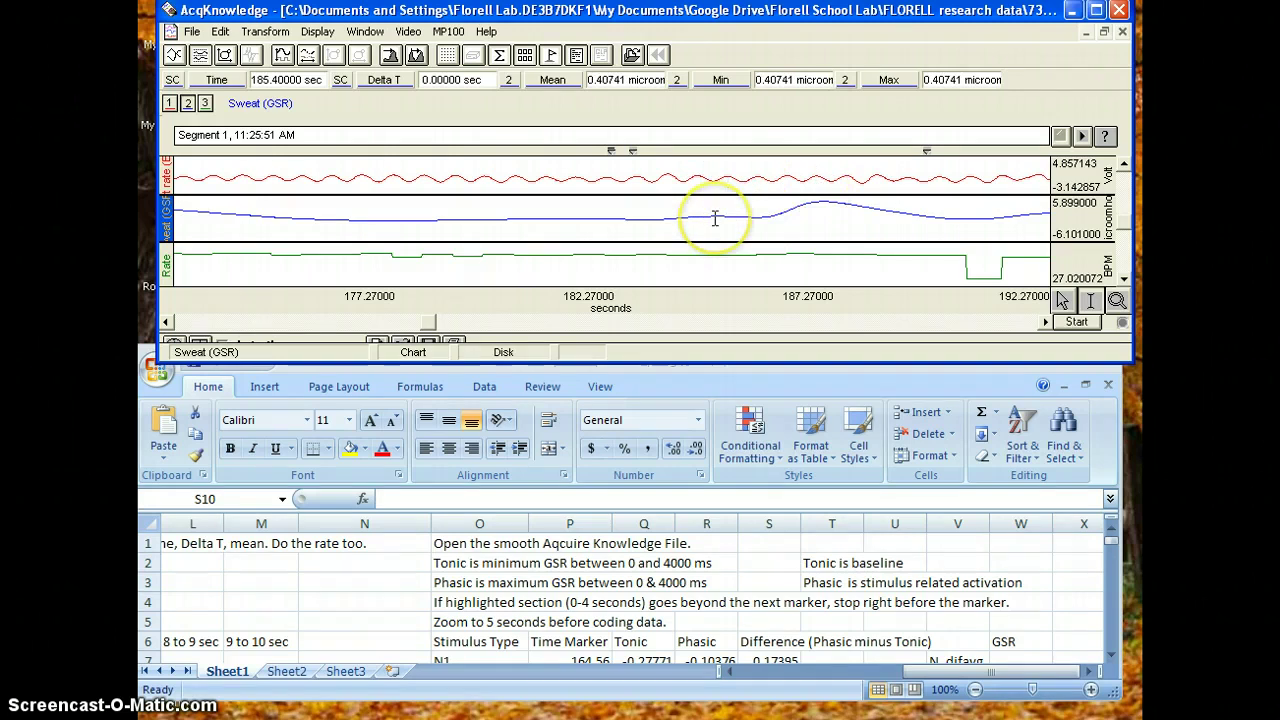